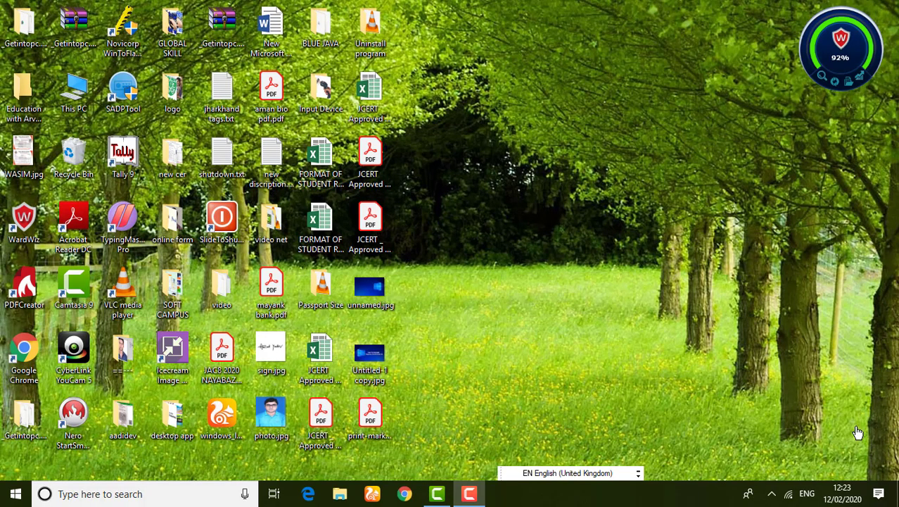
- Show the Start menu's installed apps list and expand the Microsoft Office 2013 group
{"action": "key", "text": "super"}
{"action": "key", "text": "super"}
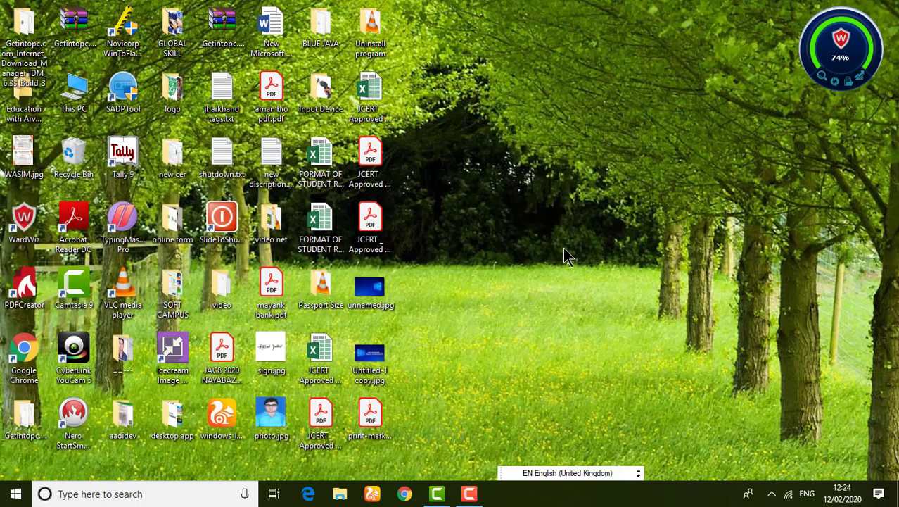
{"action": "left_click", "coordinate": [17, 495]}
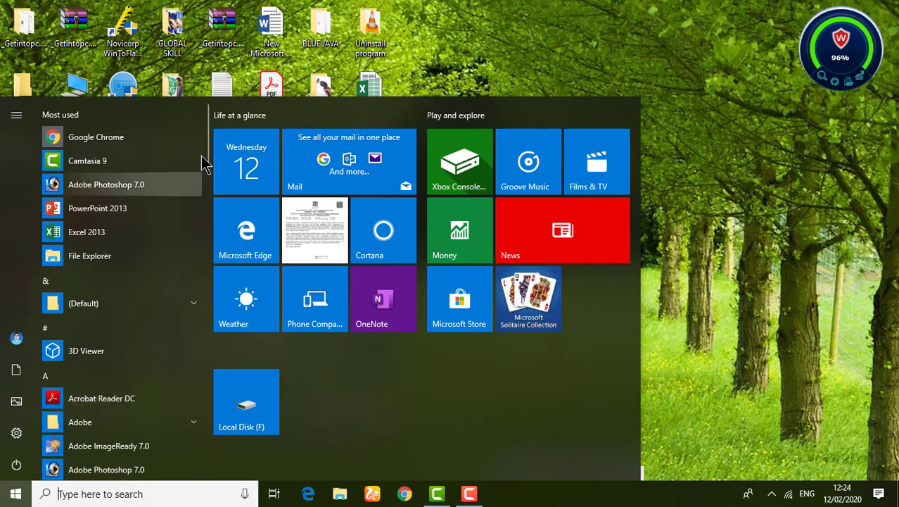
{"action": "left_click_drag", "start_coordinate": [207, 150], "coordinate": [224, 242]}
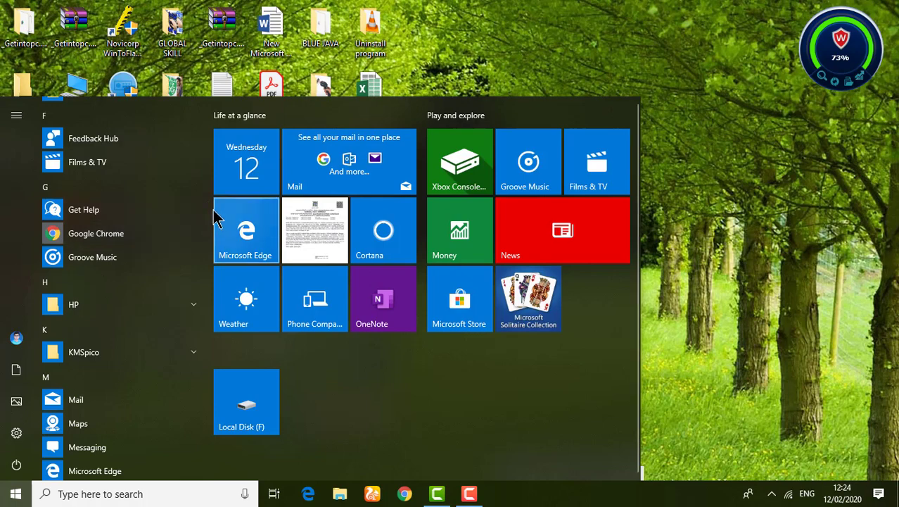
{"action": "left_click_drag", "start_coordinate": [207, 224], "coordinate": [211, 235]}
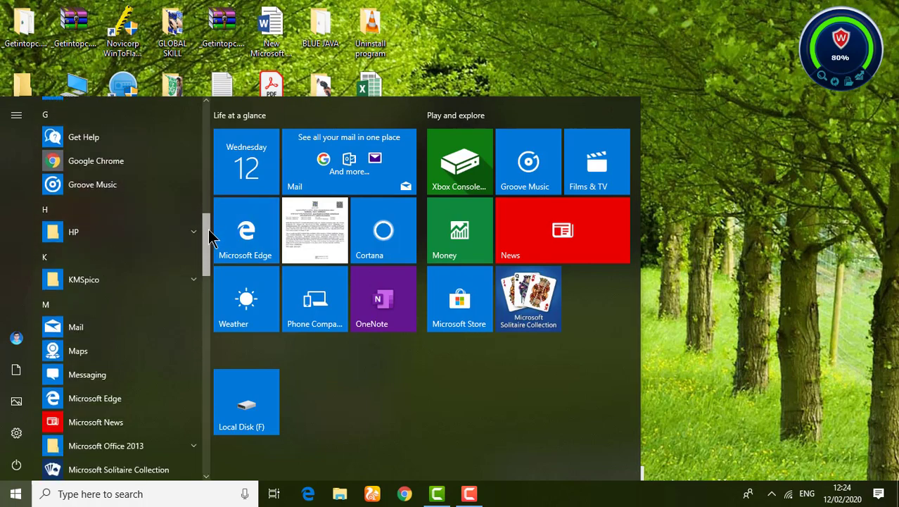
{"action": "scroll", "coordinate": [209, 234], "scroll_direction": "down", "scroll_amount": 2}
{"action": "scroll", "coordinate": [209, 236], "scroll_direction": "down", "scroll_amount": 2}
{"action": "scroll", "coordinate": [217, 268], "scroll_direction": "down", "scroll_amount": 2}
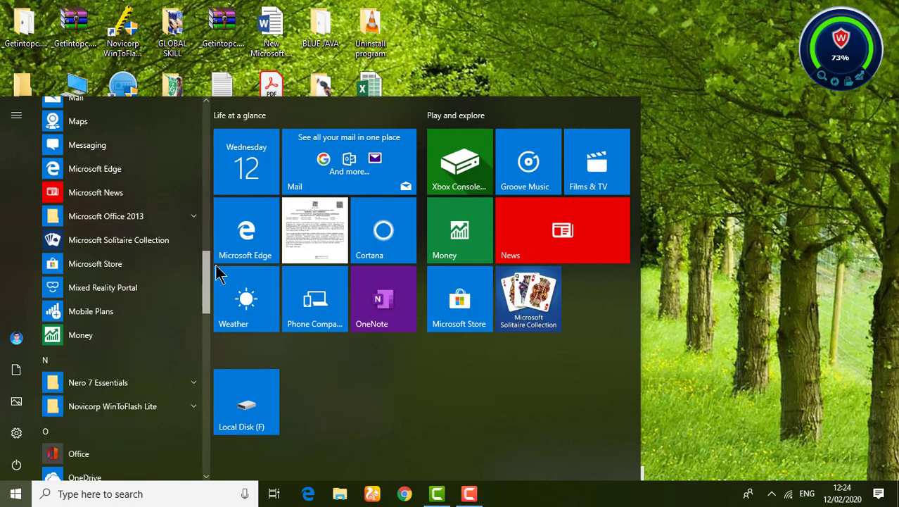
{"action": "left_click", "coordinate": [150, 225]}
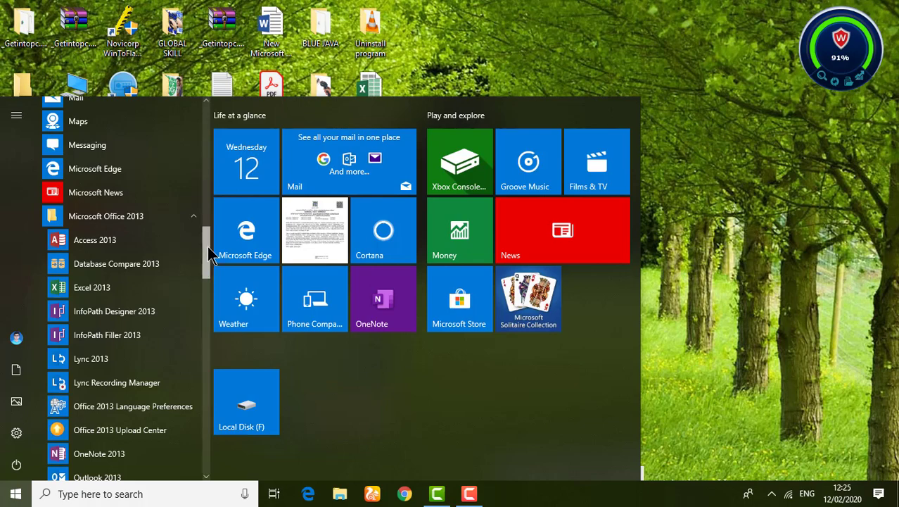
- Scroll down the Microsoft Office 2013 group and launch Word 2013
{"action": "scroll", "coordinate": [209, 257], "scroll_direction": "down", "scroll_amount": 1}
{"action": "scroll", "coordinate": [211, 267], "scroll_direction": "down", "scroll_amount": 1}
{"action": "scroll", "coordinate": [211, 270], "scroll_direction": "down", "scroll_amount": 1}
{"action": "scroll", "coordinate": [214, 285], "scroll_direction": "down", "scroll_amount": 1}
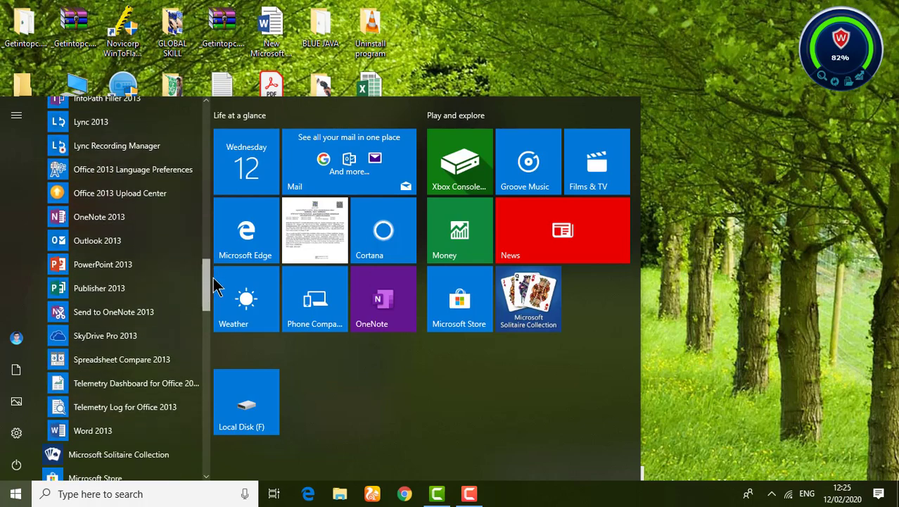
{"action": "scroll", "coordinate": [215, 289], "scroll_direction": "down", "scroll_amount": 1}
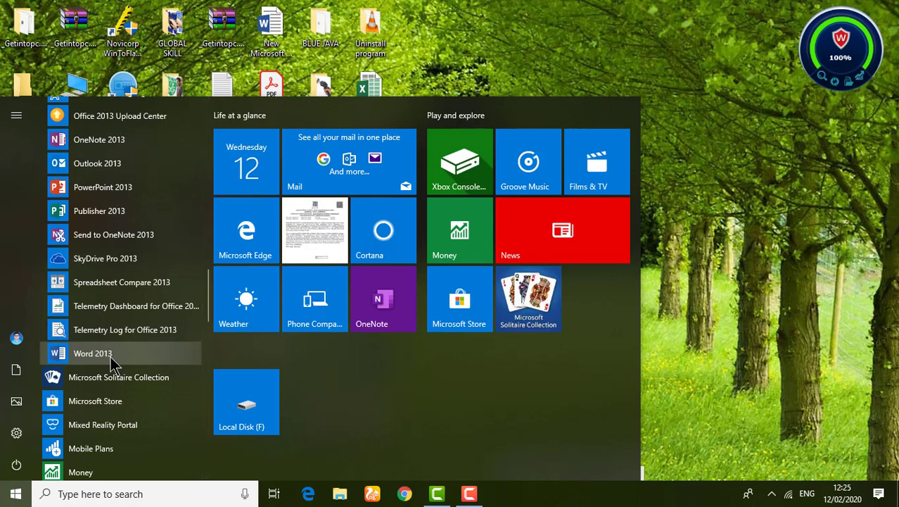
{"action": "left_click", "coordinate": [110, 356]}
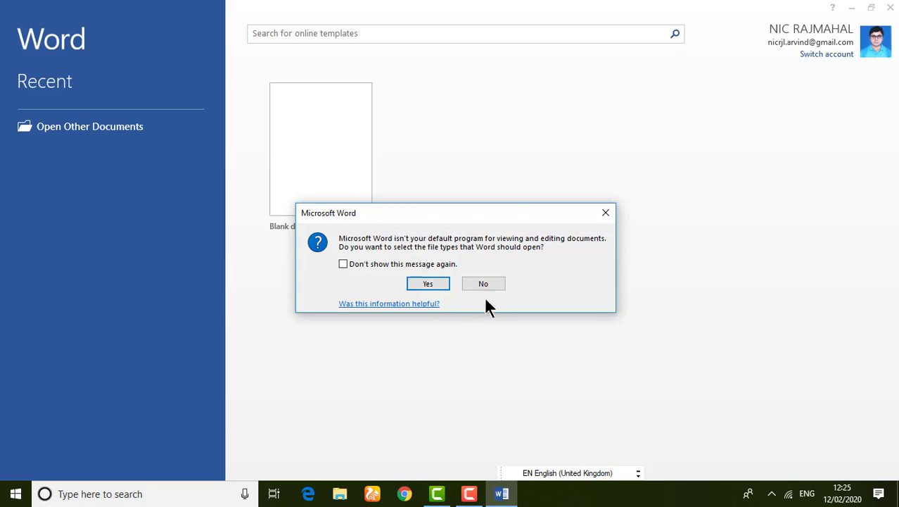
- Decline the default-program prompt, dismiss the Activation Wizard, and start a Blank document
{"action": "left_click", "coordinate": [491, 283]}
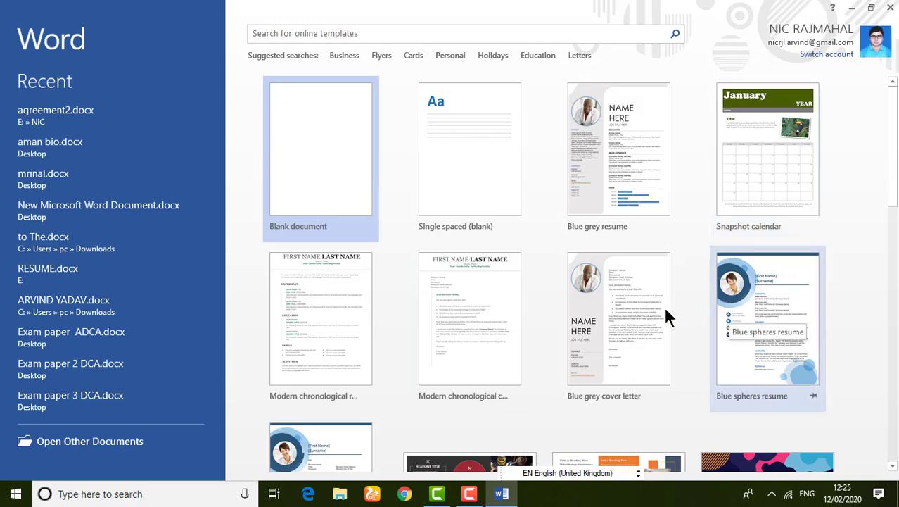
{"action": "left_click", "coordinate": [314, 133]}
{"action": "left_click", "coordinate": [579, 374]}
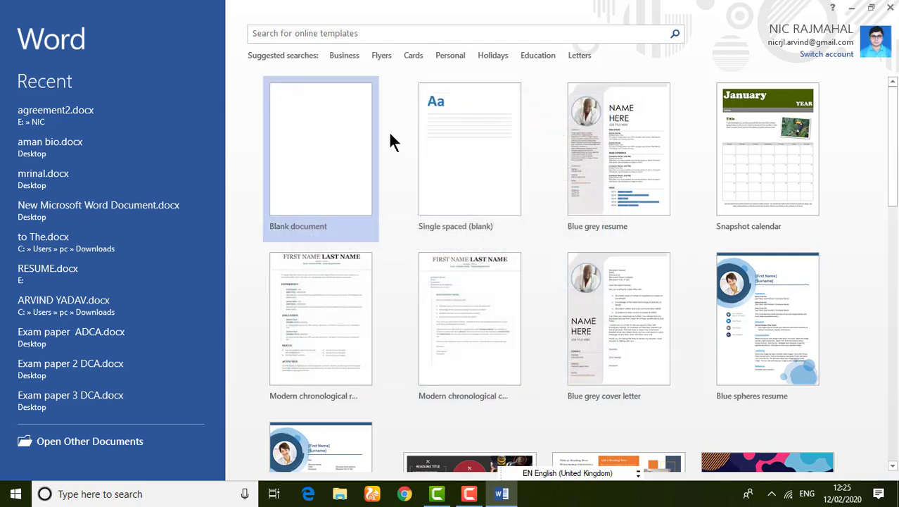
{"action": "left_click", "coordinate": [320, 125]}
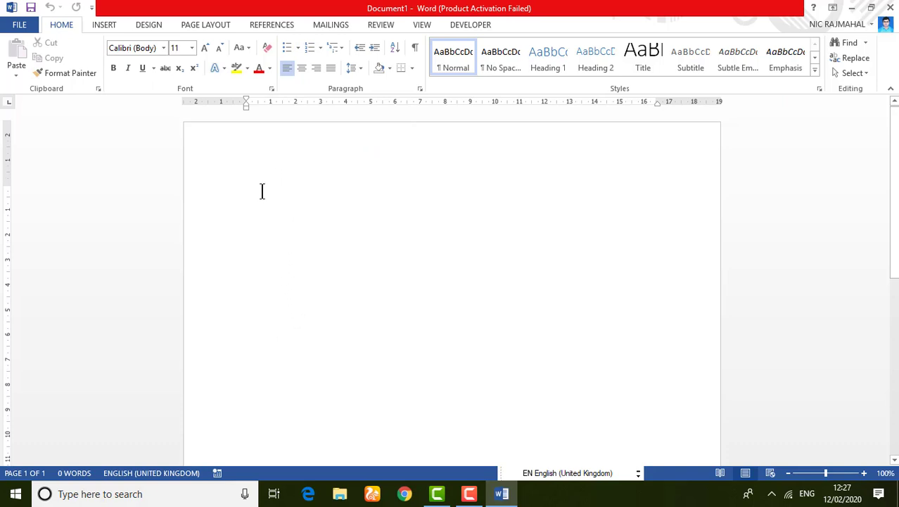
- Set the font size to 26 on the empty first line, keeping Calibri (Body)
{"action": "left_click", "coordinate": [193, 48]}
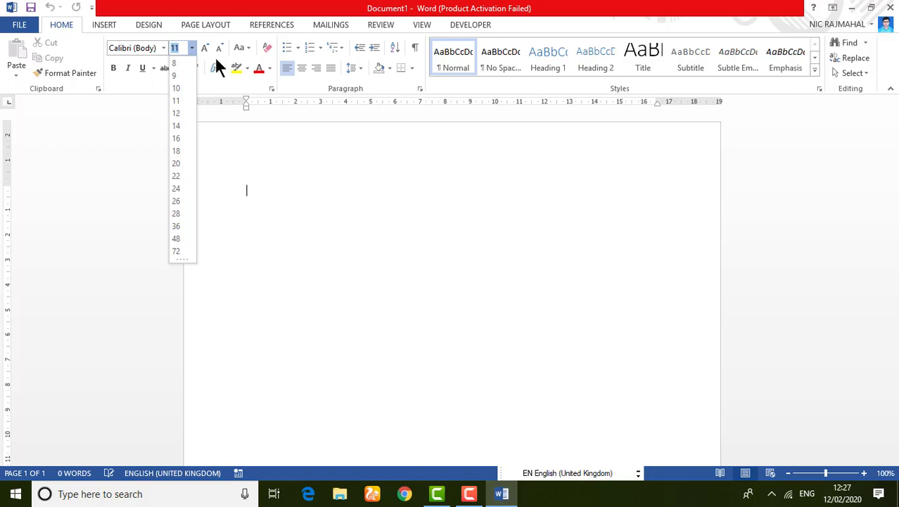
{"action": "left_click", "coordinate": [175, 201]}
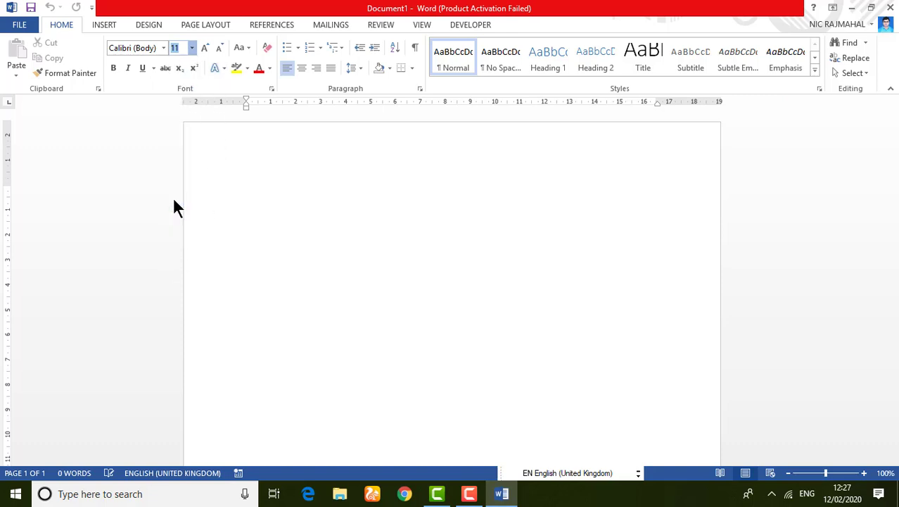
{"action": "left_click", "coordinate": [268, 203]}
- Type a diamond-bulleted list of DCA, DFA, DCH and DTP, ending on a new line
{"action": "left_click", "coordinate": [298, 48]}
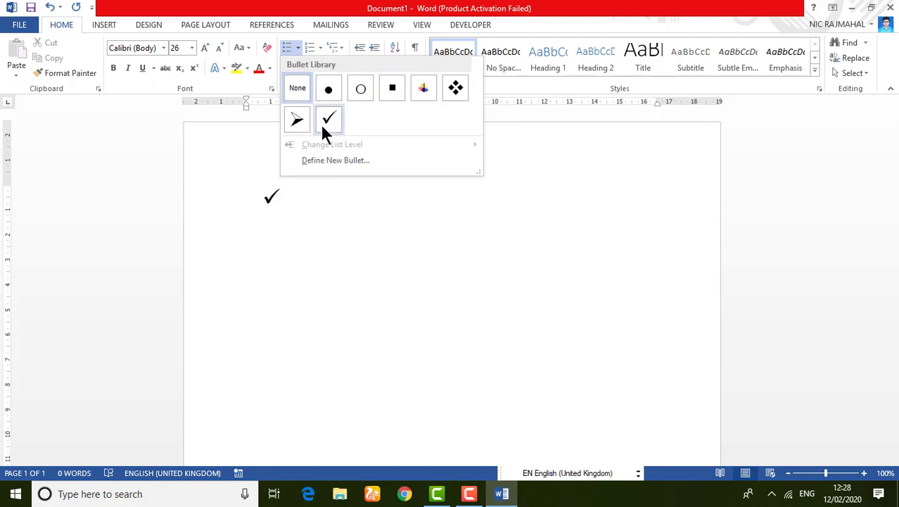
{"action": "left_click", "coordinate": [455, 91]}
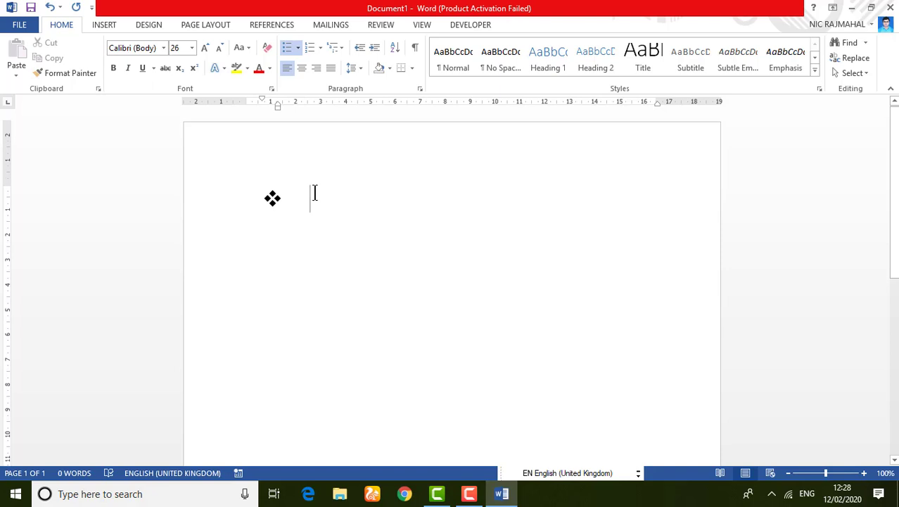
{"action": "type", "text": "dca"}
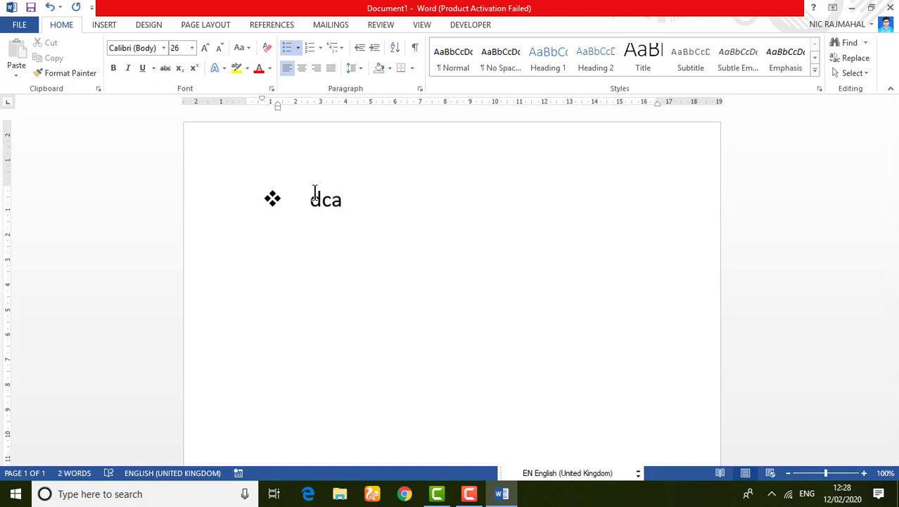
{"action": "key", "text": "BackSpace"}
{"action": "key", "text": "BackSpace"}
{"action": "key", "text": "BackSpace"}
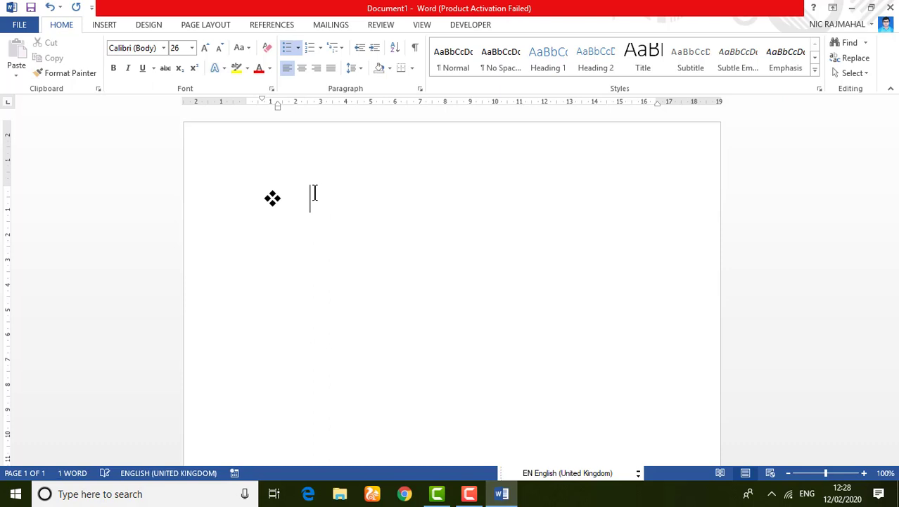
{"action": "type", "text": "bcA"}
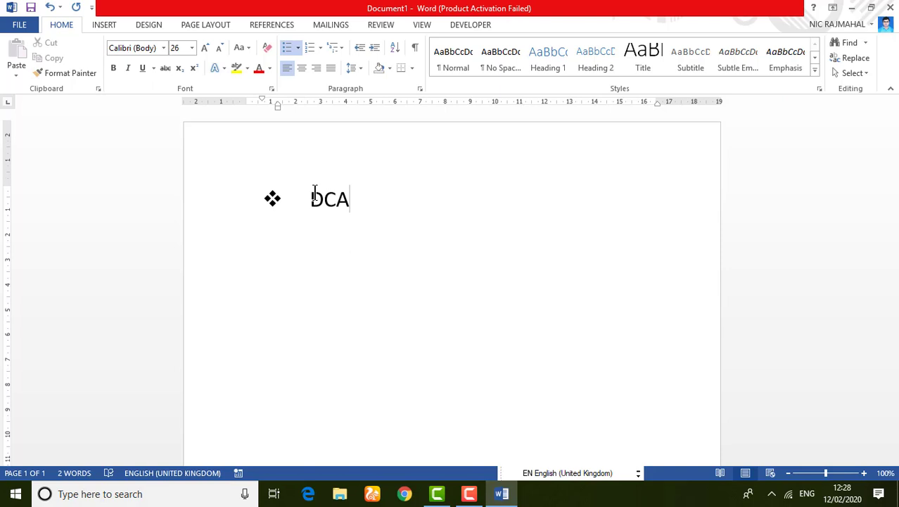
{"action": "key", "text": "Return"}
{"action": "type", "text": "DFA"}
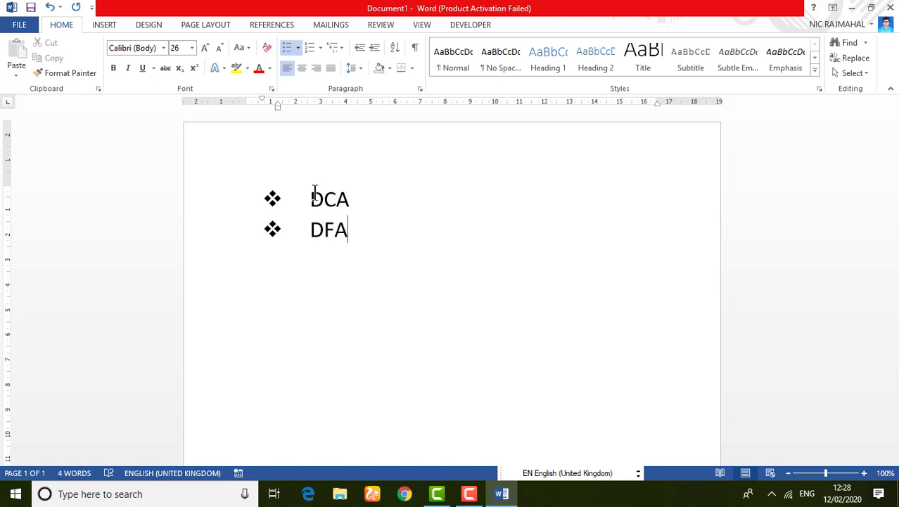
{"action": "key", "text": "Return"}
{"action": "type", "text": "DCH"}
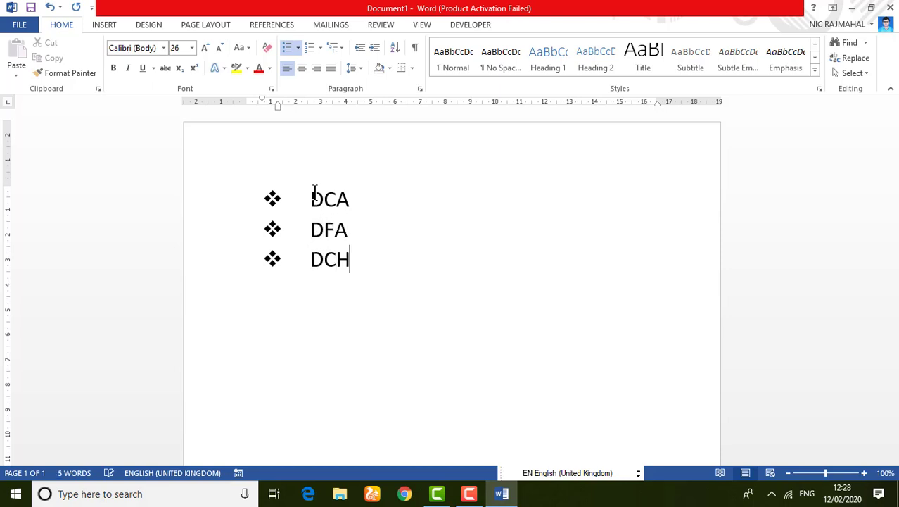
{"action": "key", "text": "Return"}
{"action": "type", "text": "DTP"}
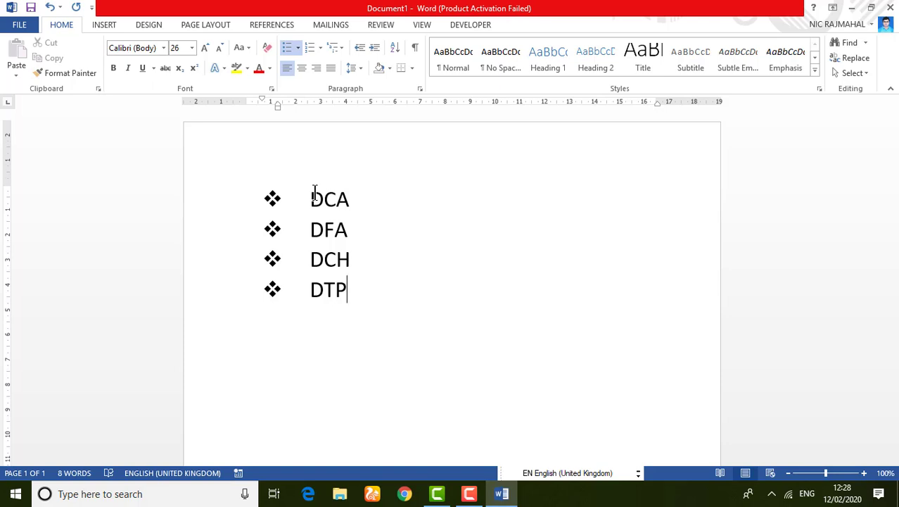
{"action": "key", "text": "Return"}
{"action": "key", "text": "Return"}
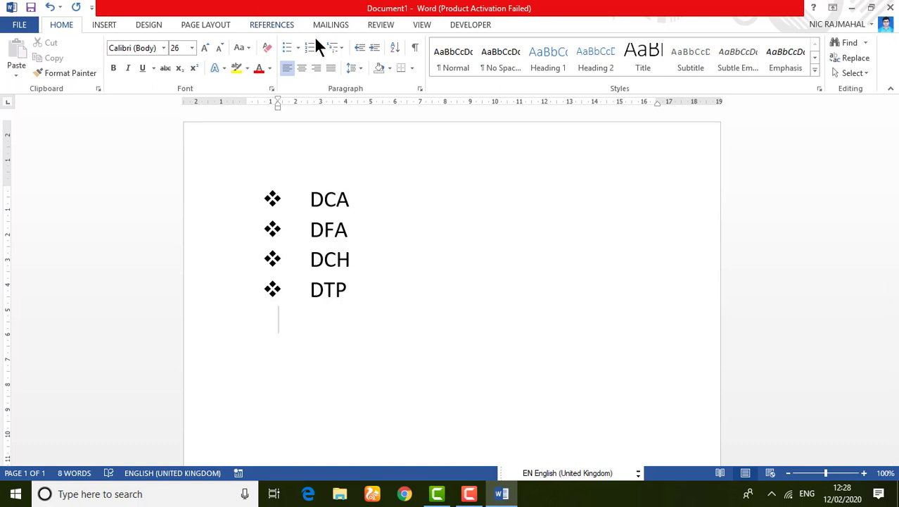
- Type an A., B., C., D. lettered list of DCA, DFA, DCH and DTP
{"action": "left_click", "coordinate": [320, 46]}
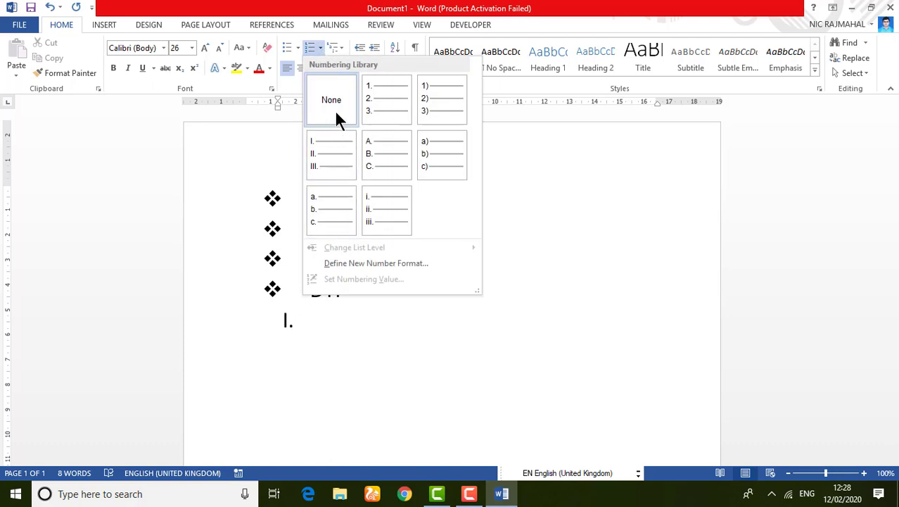
{"action": "left_click", "coordinate": [375, 162]}
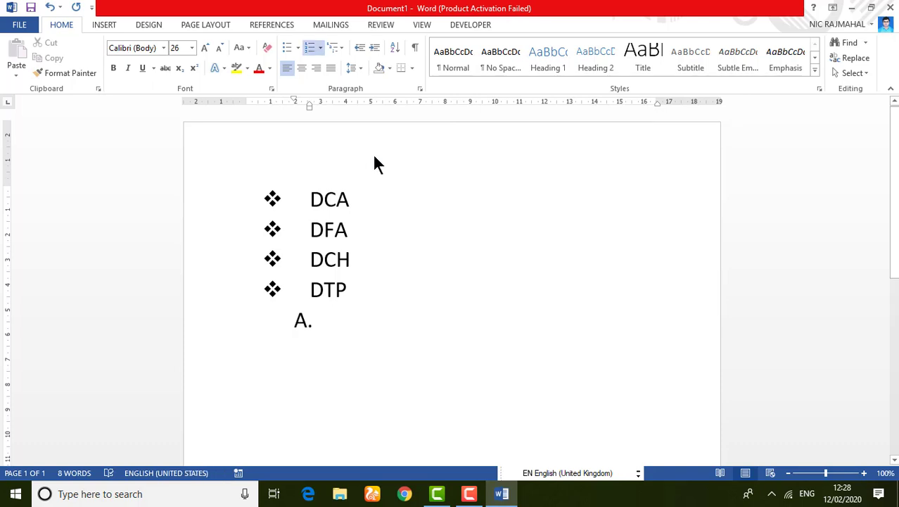
{"action": "type", "text": "DCA"}
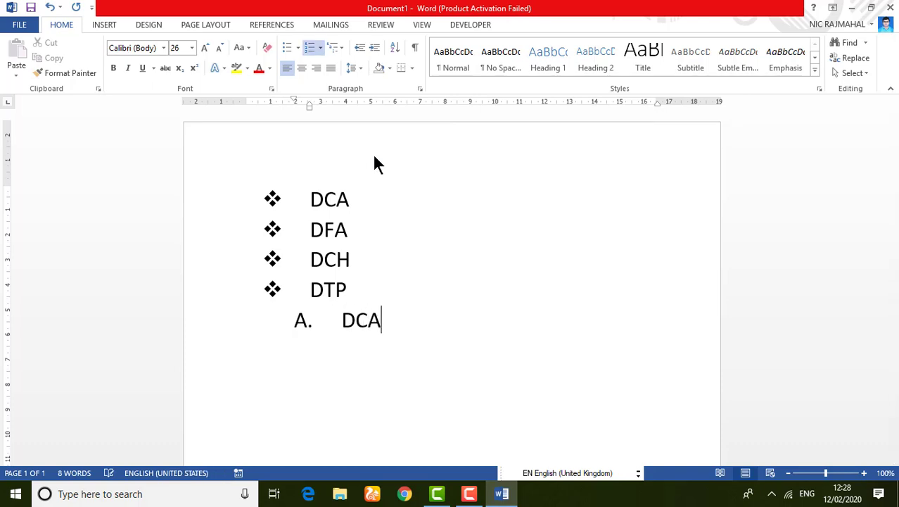
{"action": "key", "text": "Return"}
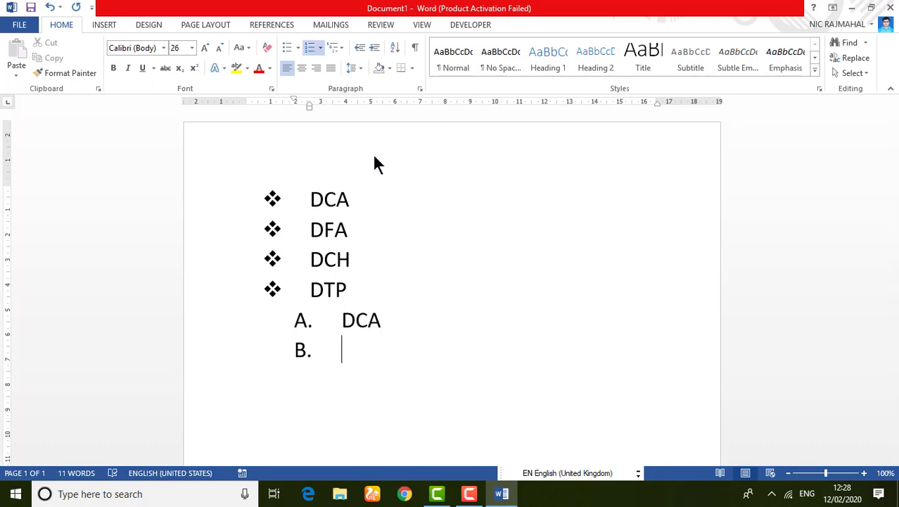
{"action": "type", "text": "DGA"}
{"action": "key", "text": "BackSpace"}
{"action": "key", "text": "BackSpace"}
{"action": "type", "text": "FA"}
{"action": "key", "text": "Return"}
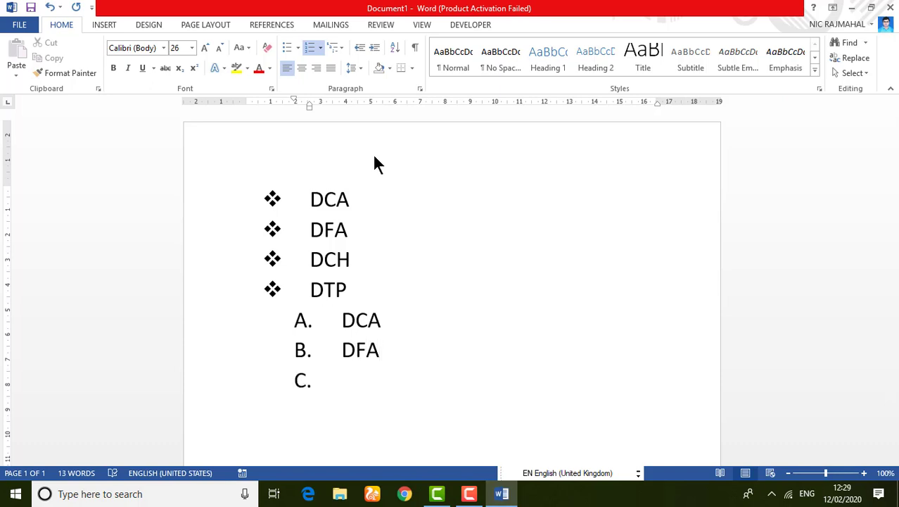
{"action": "type", "text": "DCH"}
{"action": "key", "text": "Return"}
{"action": "type", "text": "DT"}
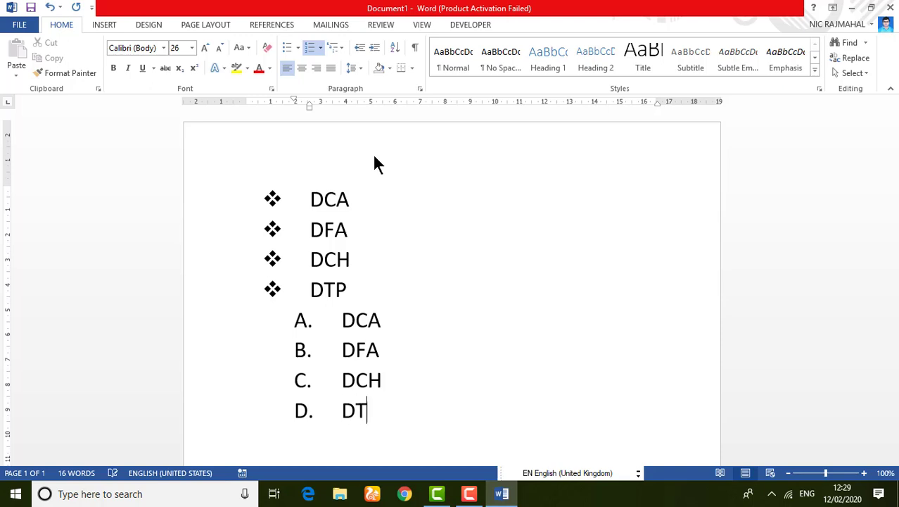
{"action": "type", "text": "P"}
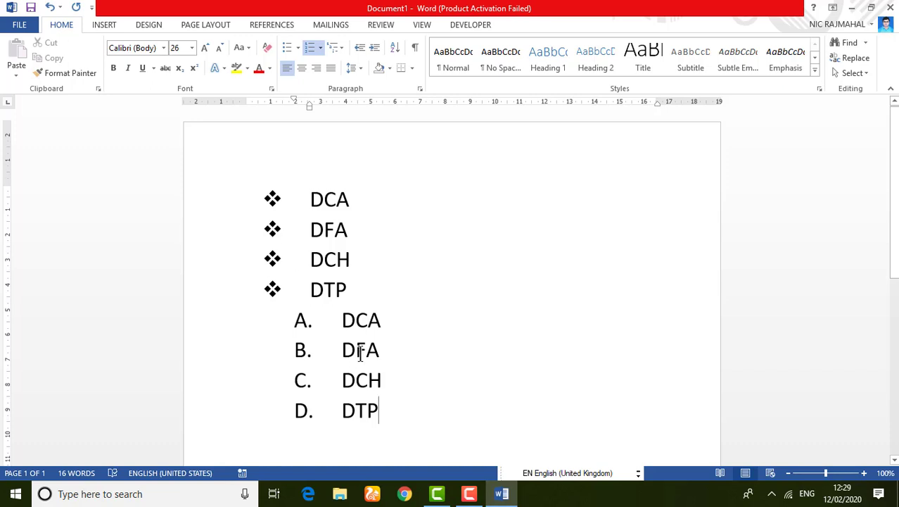
- Delete all list text, close Sort Text without sorting, and centre the empty first line
{"action": "key", "text": "ctrl+a"}
{"action": "key", "text": "Delete"}
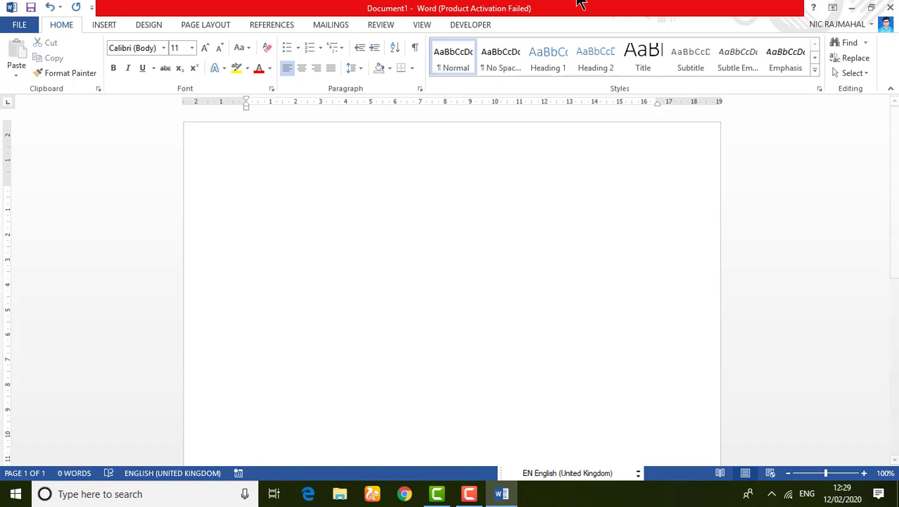
{"action": "left_click", "coordinate": [396, 55]}
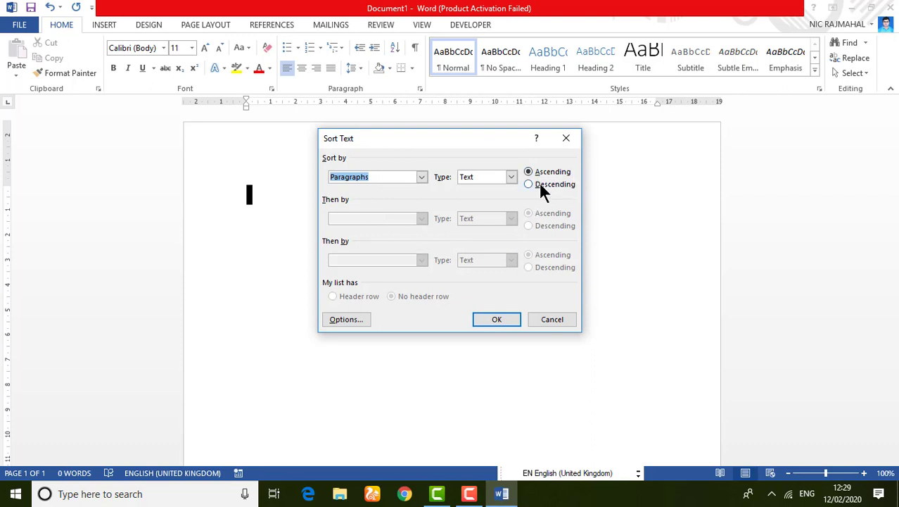
{"action": "left_click", "coordinate": [532, 184]}
{"action": "left_click", "coordinate": [532, 172]}
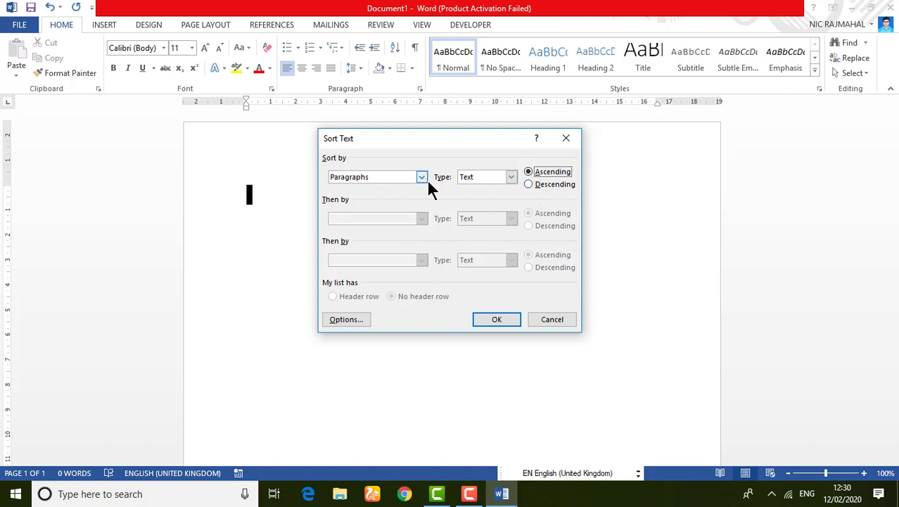
{"action": "left_click", "coordinate": [567, 139]}
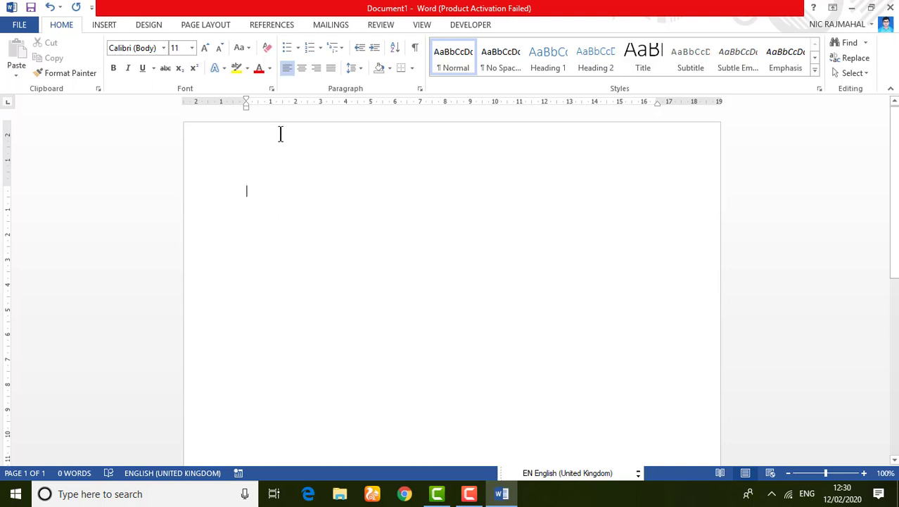
{"action": "left_click", "coordinate": [302, 67]}
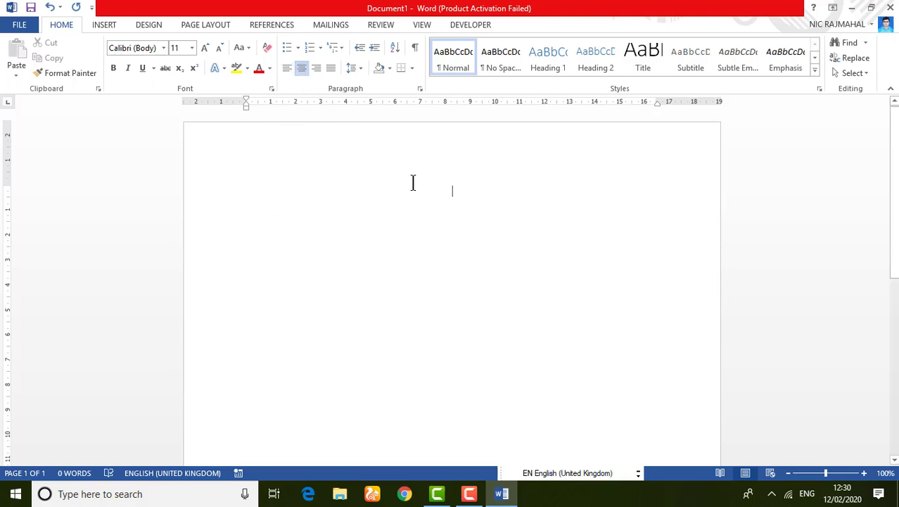
- Type SHYAM on three lines aligned left, centre and right, then left-align the next line
{"action": "left_click", "coordinate": [288, 69]}
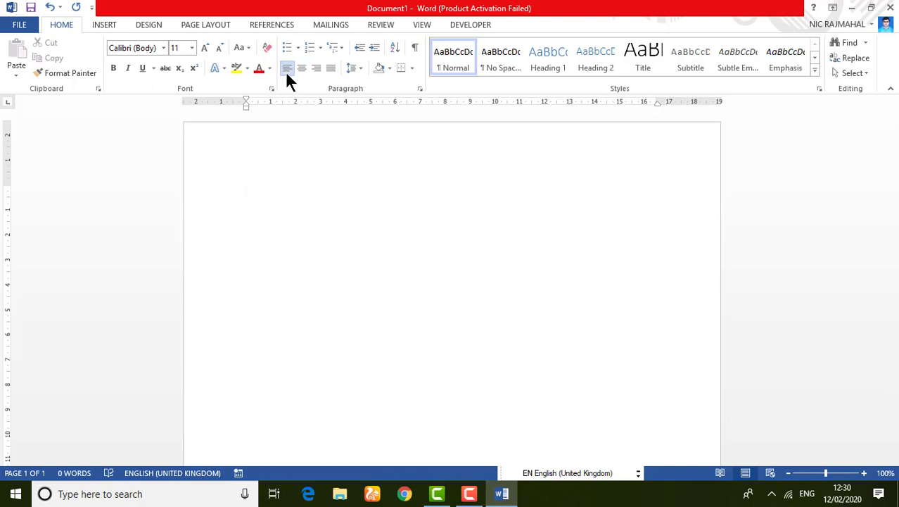
{"action": "type", "text": "SHYAM"}
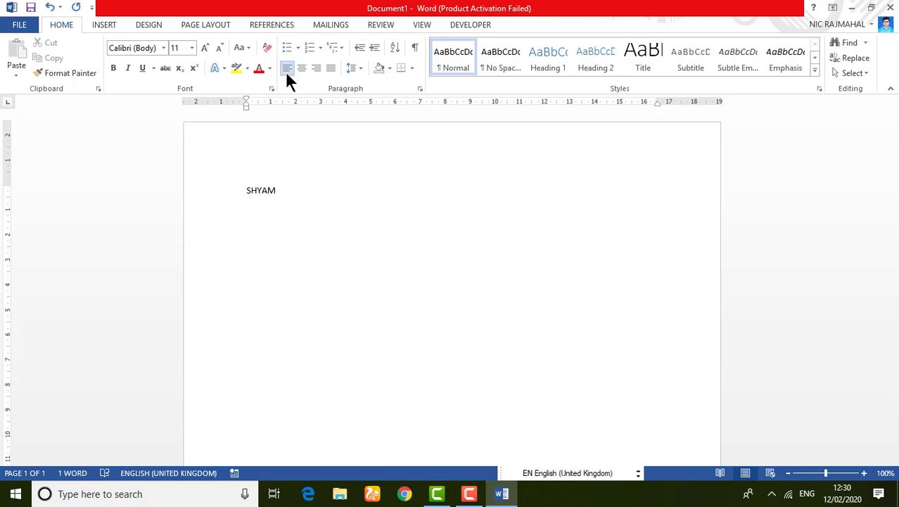
{"action": "key", "text": "Return"}
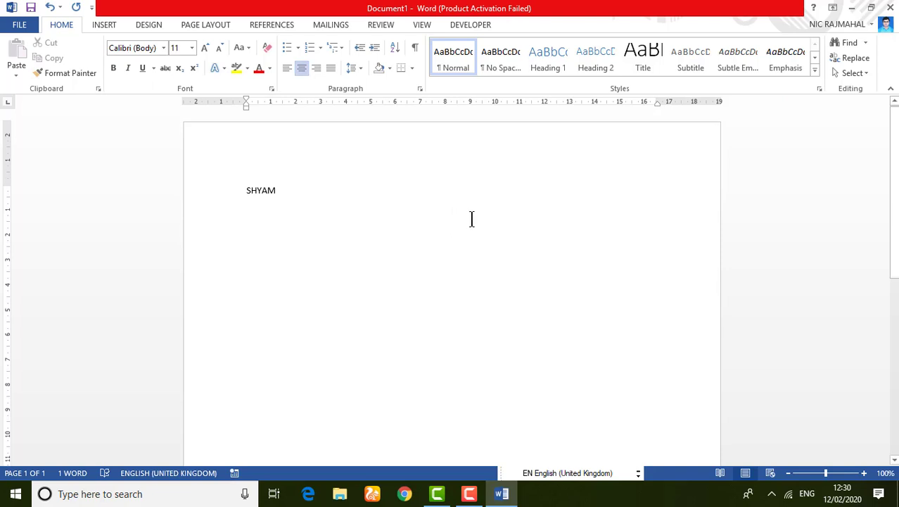
{"action": "type", "text": "SHYAM"}
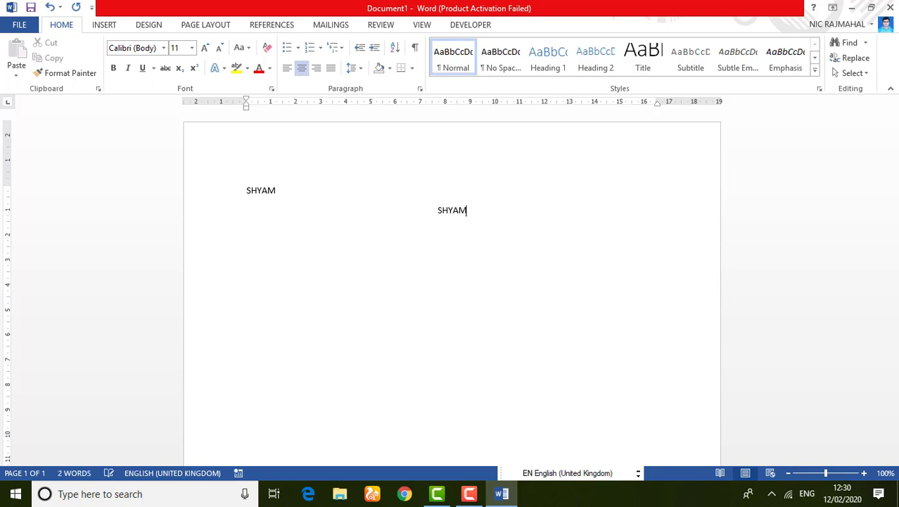
{"action": "key", "text": "Return"}
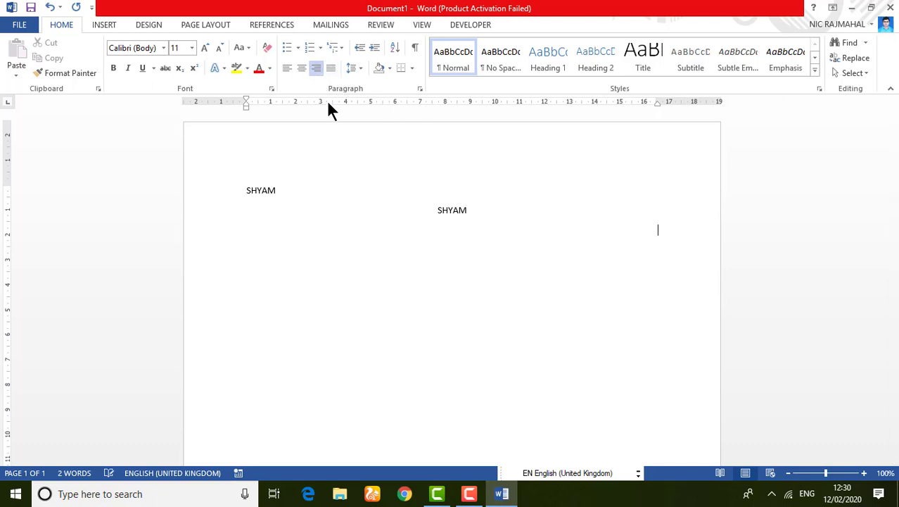
{"action": "type", "text": "SHYAM"}
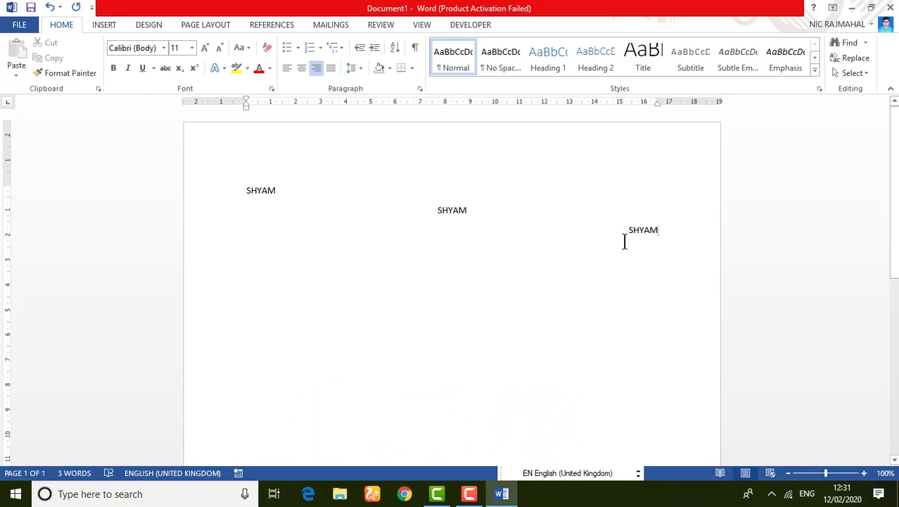
{"action": "key", "text": "Return"}
{"action": "left_click", "coordinate": [287, 67]}
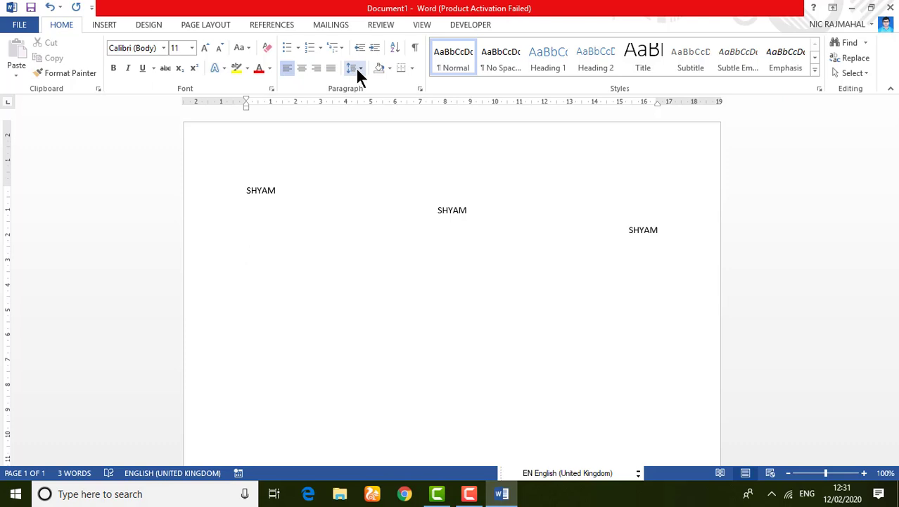
{"action": "left_click", "coordinate": [356, 70]}
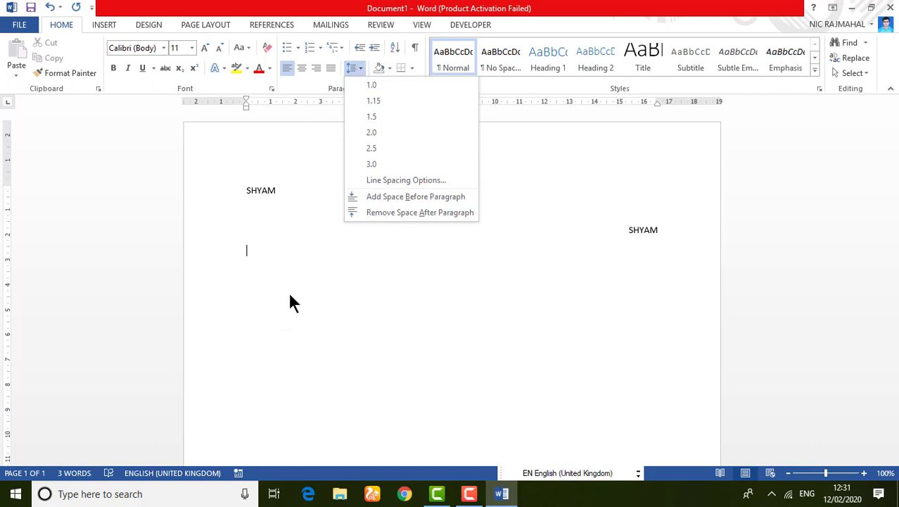
- Add 'RAM IS A GOOD BOY' and 'SITA IS A GOOD GIRL.' on separate lines, fixing typos
{"action": "left_click", "coordinate": [266, 250]}
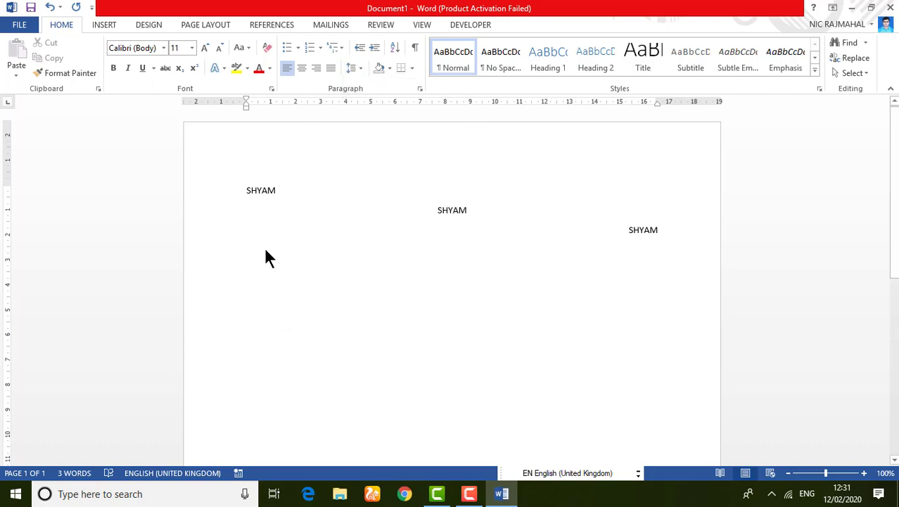
{"action": "type", "text": "FAM IS "}
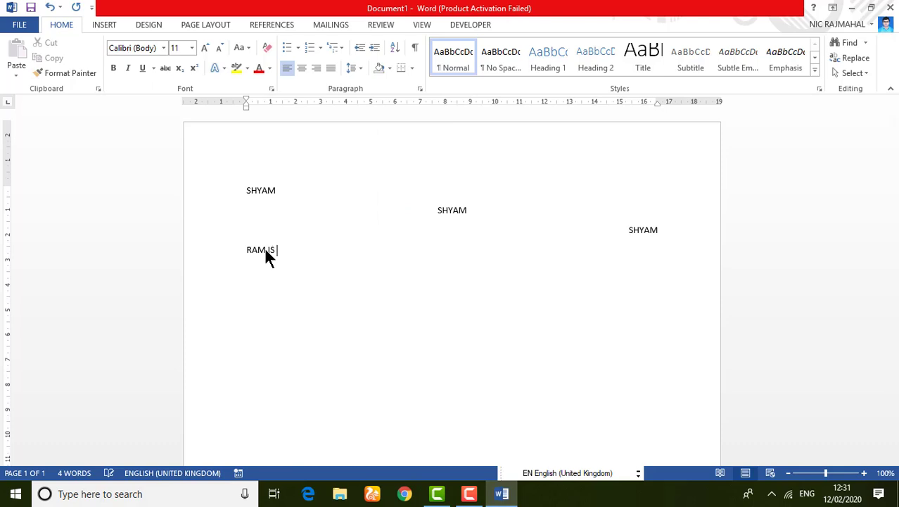
{"action": "type", "text": "A GOOD BO"}
{"action": "type", "text": "Y"}
{"action": "key", "text": "Return"}
{"action": "type", "text": "ITA IS"}
{"action": "type", "text": " A "}
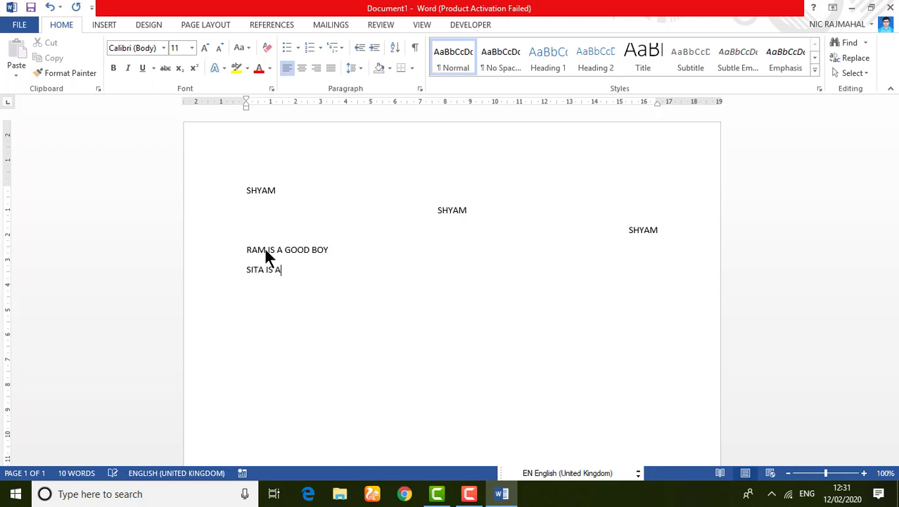
{"action": "type", "text": "GOOD G"}
{"action": "type", "text": "RI"}
{"action": "key", "text": "BackSpace"}
{"action": "key", "text": "BackSpace"}
{"action": "type", "text": "IRL."}
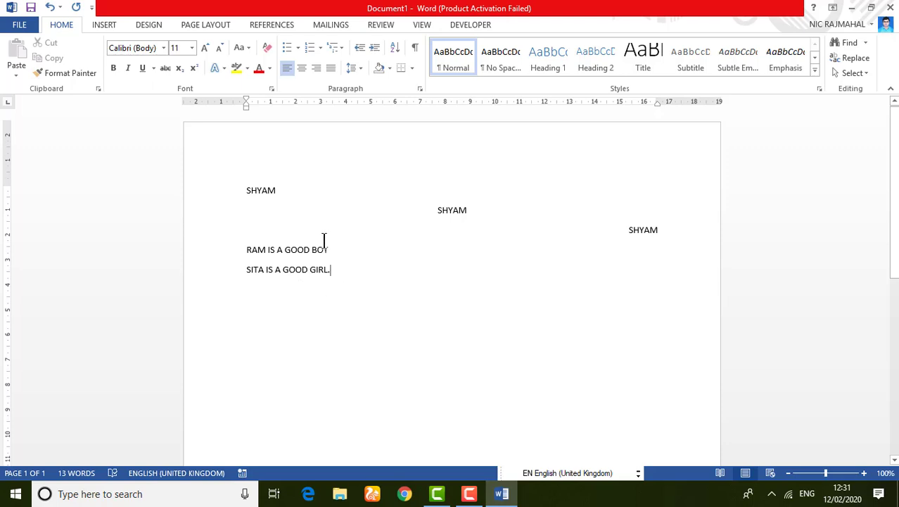
{"action": "mouse_move", "coordinate": [328, 249]}
{"action": "left_mouse_down"}
{"action": "mouse_move", "coordinate": [307, 255]}
{"action": "mouse_move", "coordinate": [321, 256]}
{"action": "left_mouse_up"}
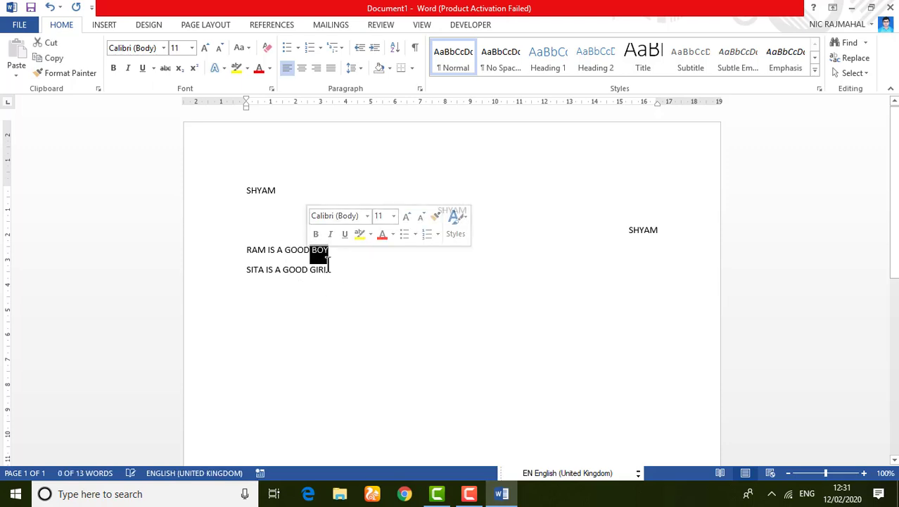
{"action": "left_click", "coordinate": [332, 250]}
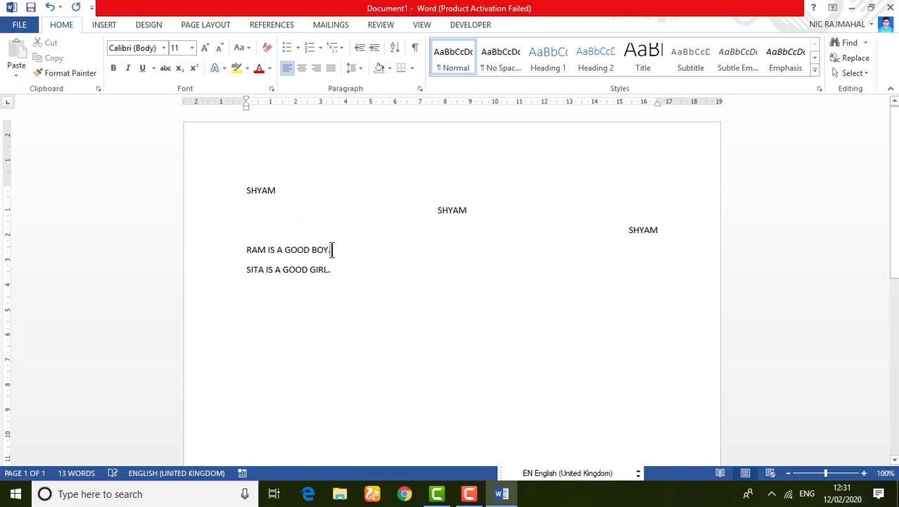
- Select the RAM and SITA lines, keep single line spacing, and preview border options
{"action": "left_click_drag", "start_coordinate": [331, 271], "coordinate": [245, 215]}
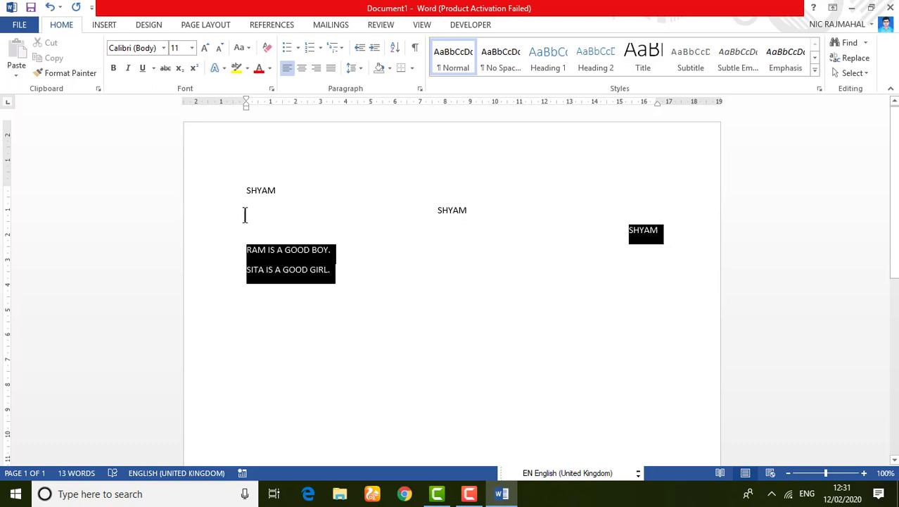
{"action": "left_click", "coordinate": [339, 275]}
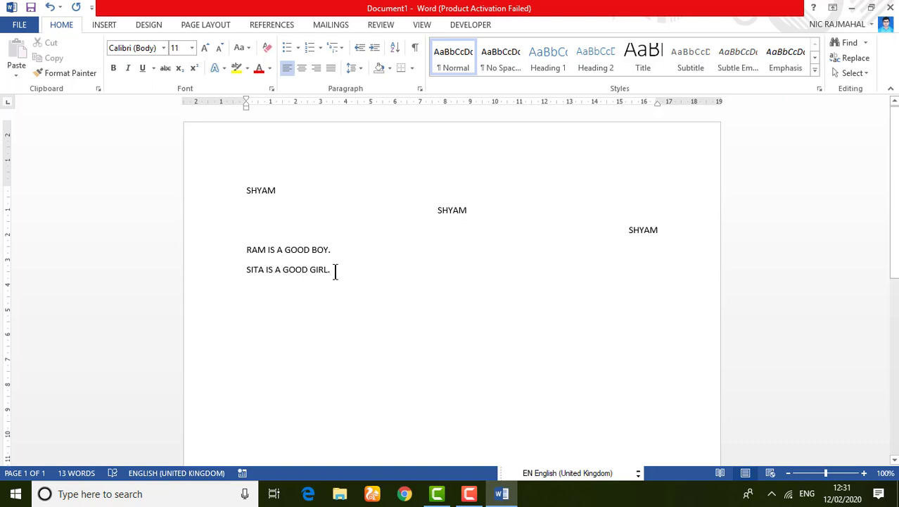
{"action": "left_click_drag", "start_coordinate": [335, 269], "coordinate": [237, 245]}
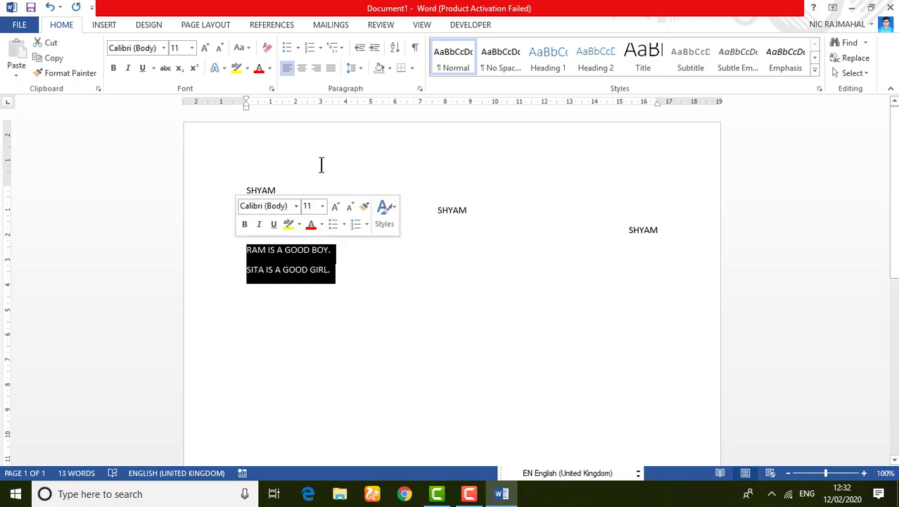
{"action": "left_click", "coordinate": [358, 68]}
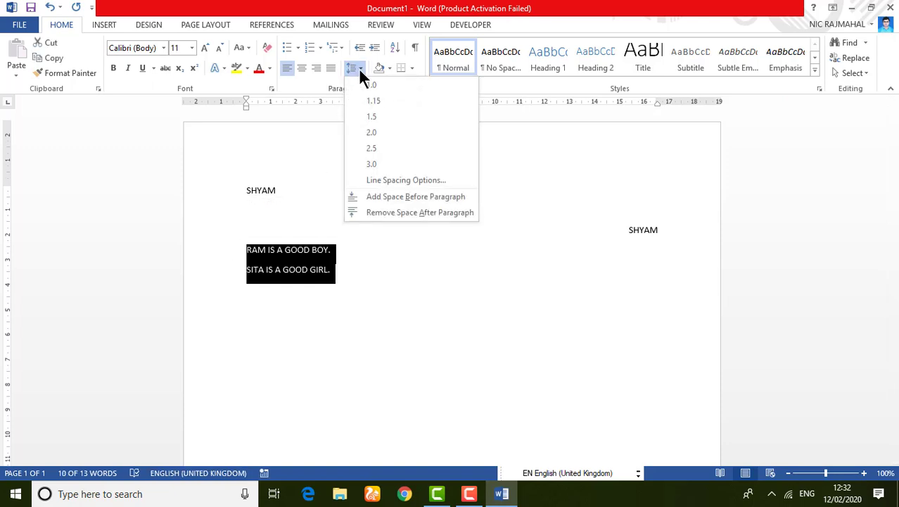
{"action": "left_click", "coordinate": [369, 84]}
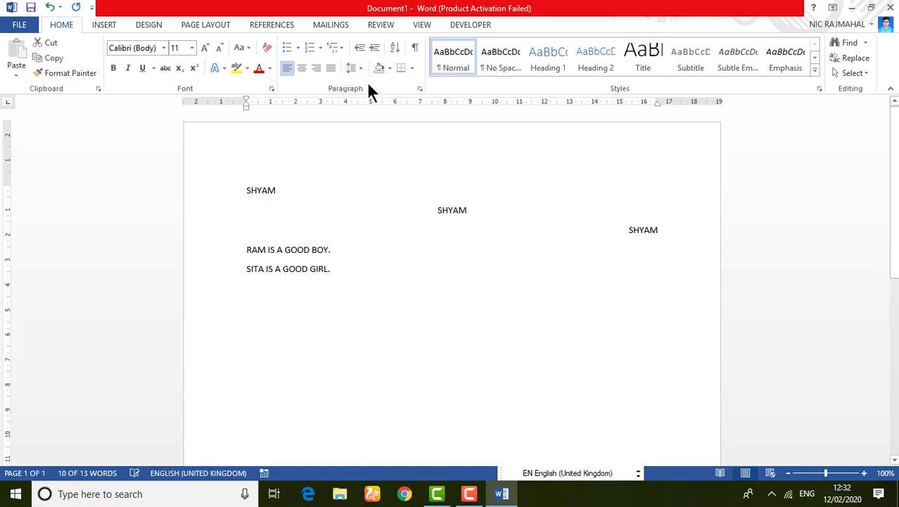
{"action": "left_click", "coordinate": [357, 67]}
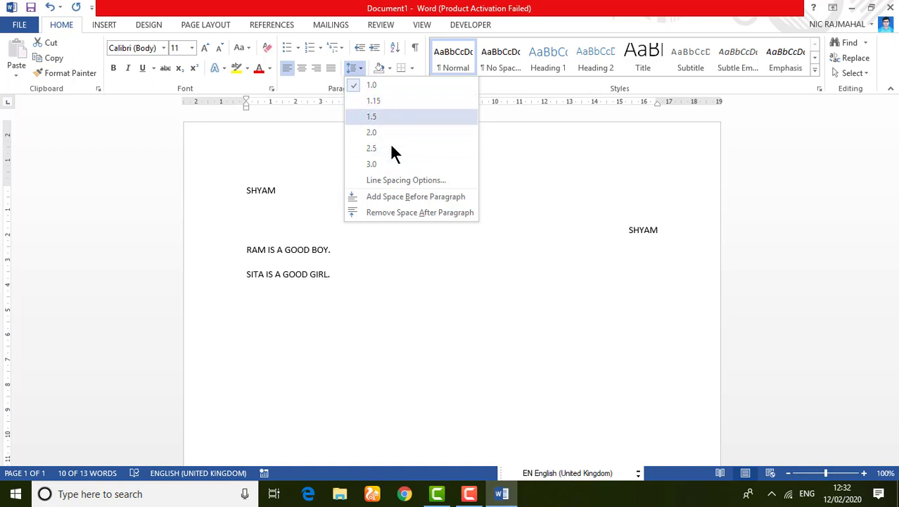
{"action": "left_click", "coordinate": [407, 306]}
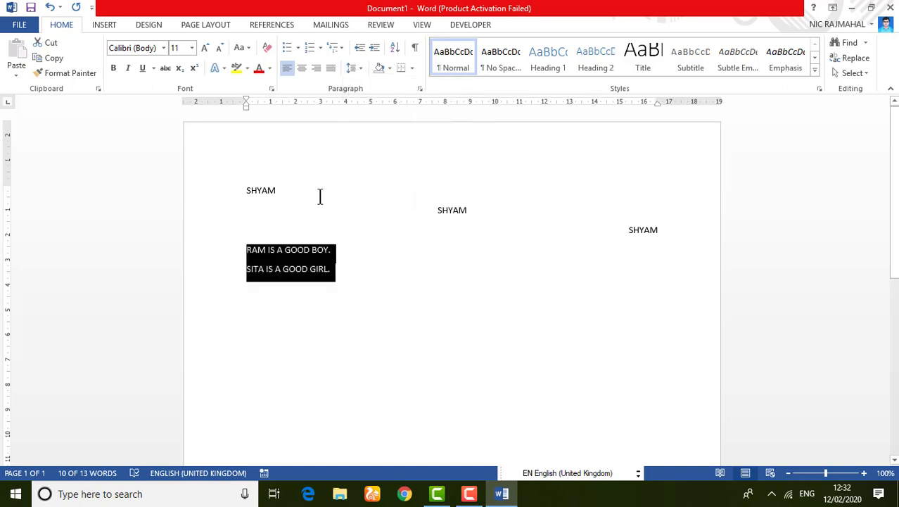
{"action": "left_click", "coordinate": [411, 66]}
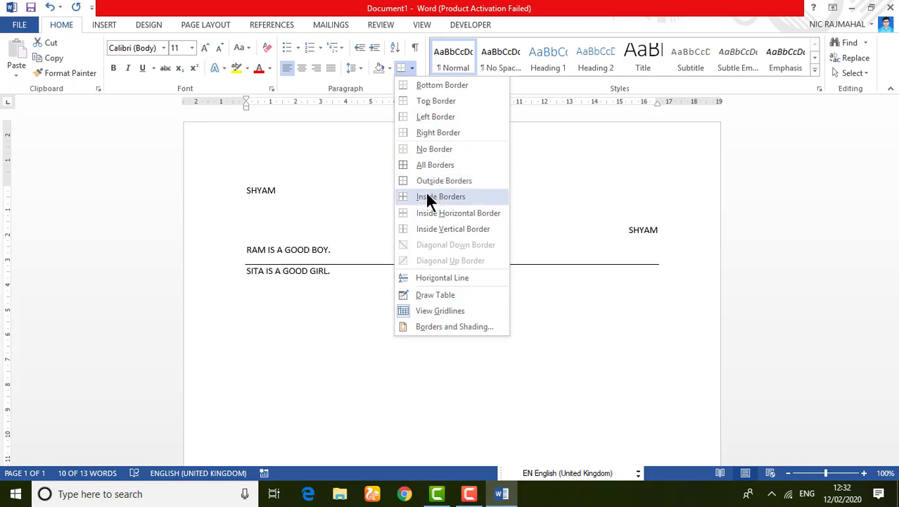
- Dismiss the border choices unchanged and add an empty paragraph after 'GIRL.'
{"action": "left_click", "coordinate": [325, 288]}
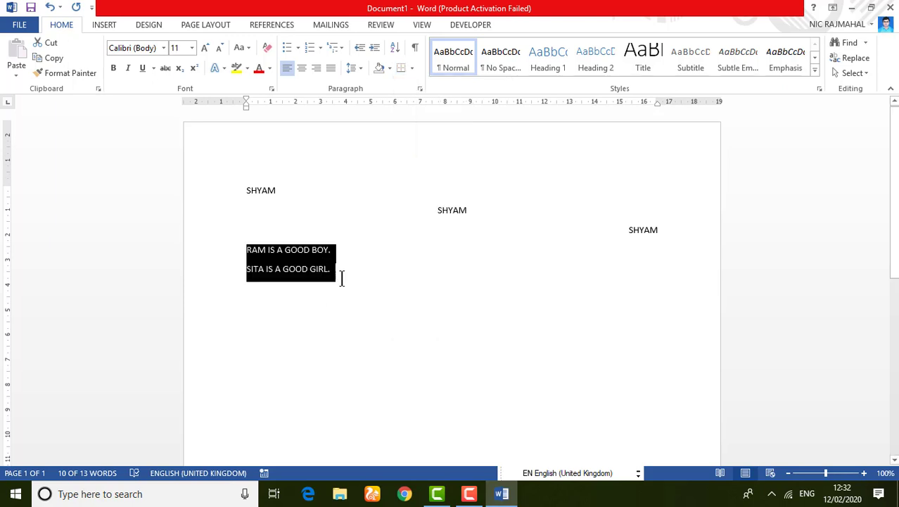
{"action": "left_click", "coordinate": [338, 268]}
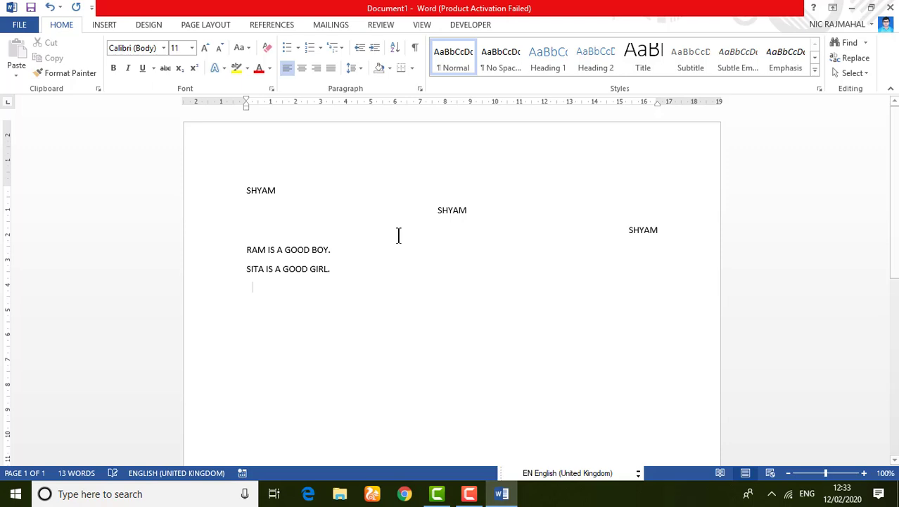
{"action": "key", "text": "Return"}
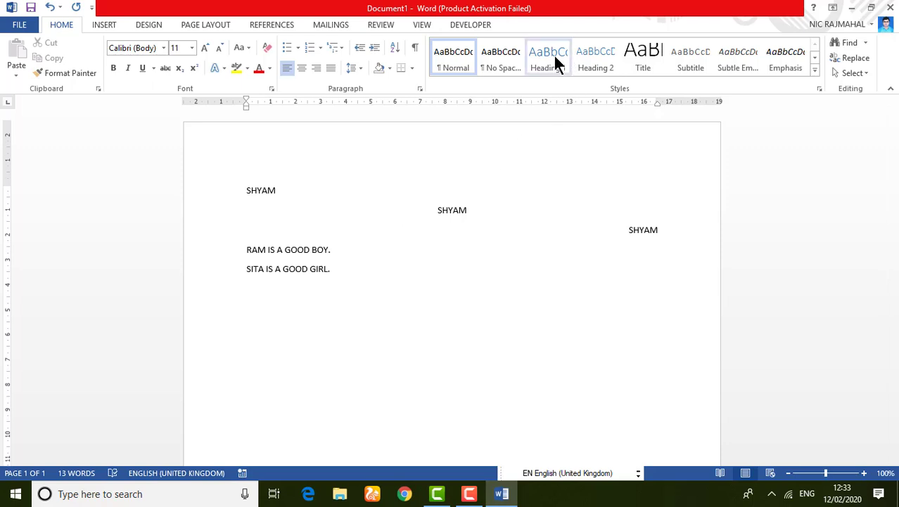
- Add a Heading 1 'COMPUTER' followed by three lines of filler text
{"action": "left_click", "coordinate": [553, 53]}
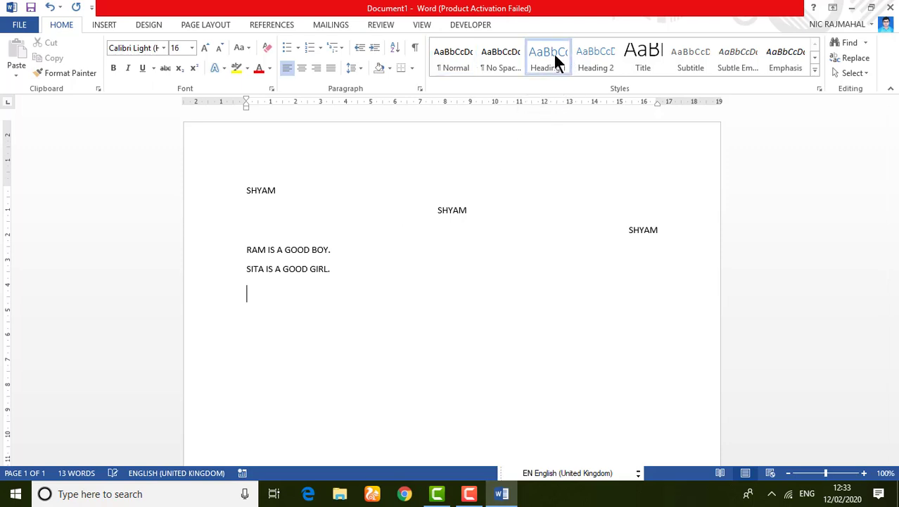
{"action": "type", "text": "COMP"}
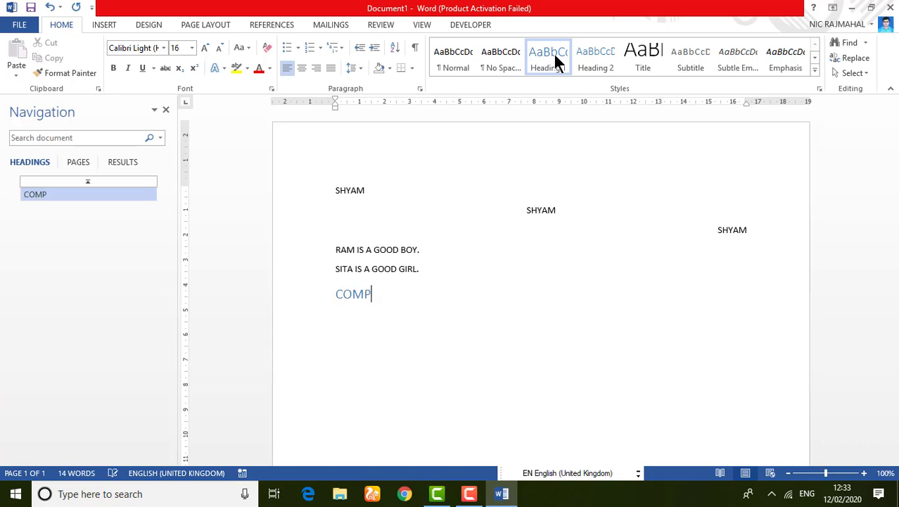
{"action": "type", "text": "UTER"}
{"action": "key", "text": "Return"}
{"action": "type", "text": "DKFJODJFOIASJFOIASJOFIS"}
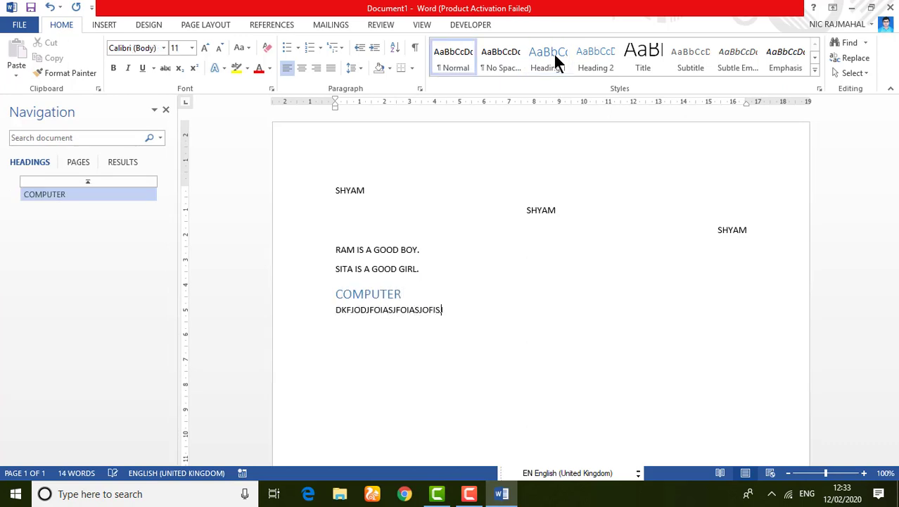
{"action": "type", "text": "JFOASDF"}
{"action": "key", "text": "Return"}
{"action": "type", "text": "OFJSIDFJOISDJFOIASDJFPODS"}
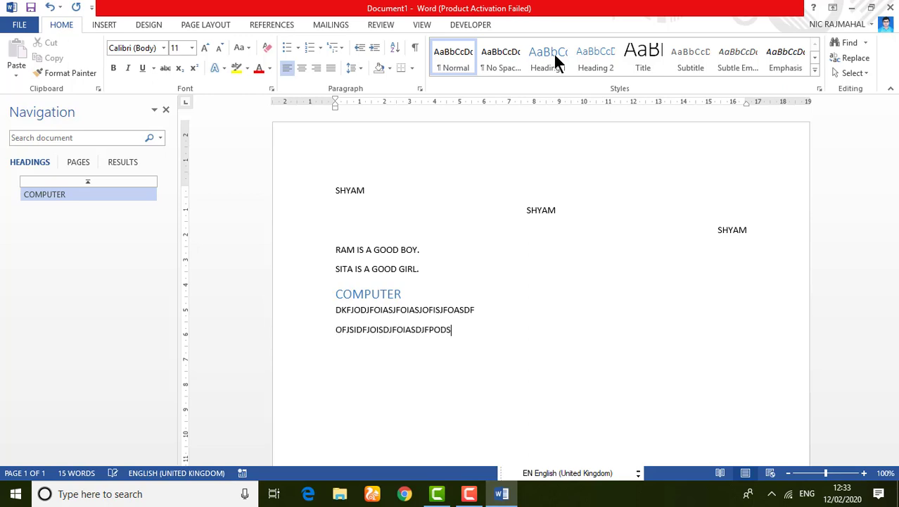
{"action": "key", "text": "Return"}
{"action": "type", "text": "SLFKJSODFJOSDIFSDF"}
{"action": "key", "text": "Return"}
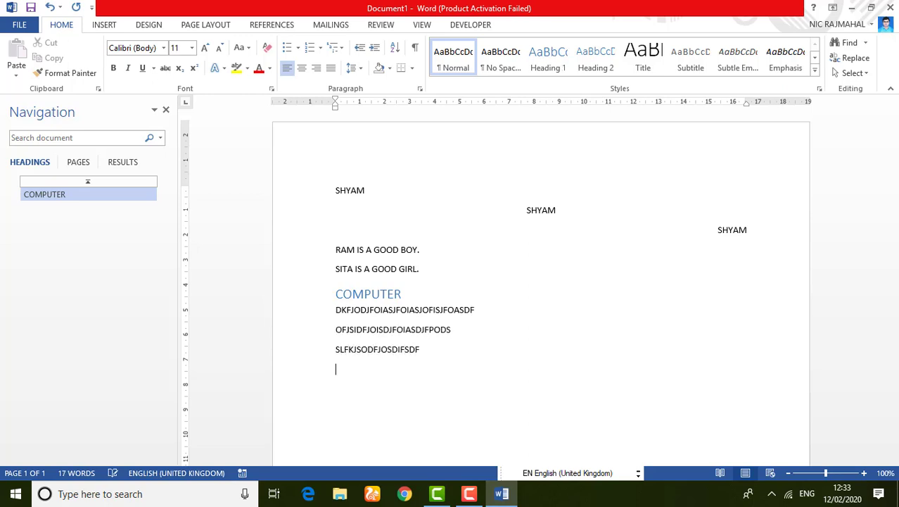
- Add a Heading 2 'COMPUTER' with a line of filler text beneath it
{"action": "left_click", "coordinate": [594, 51]}
{"action": "type", "text": "CO"}
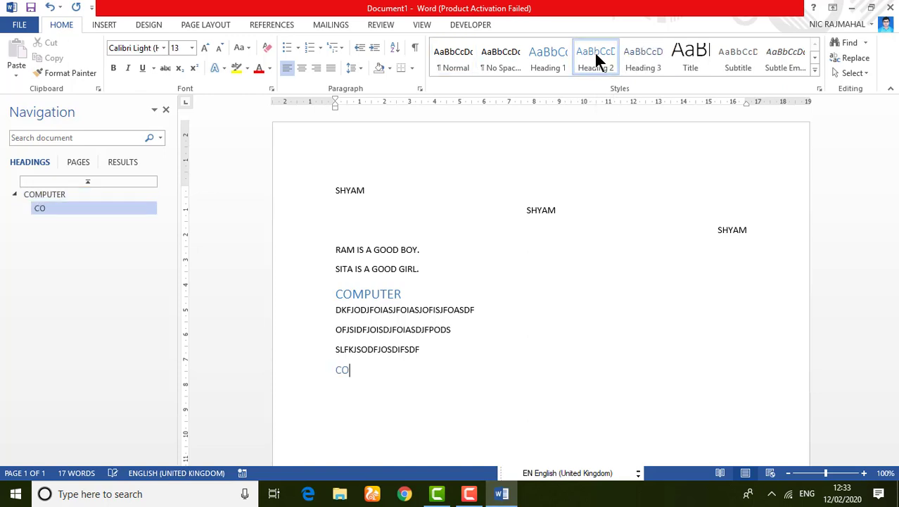
{"action": "type", "text": "MPUTER"}
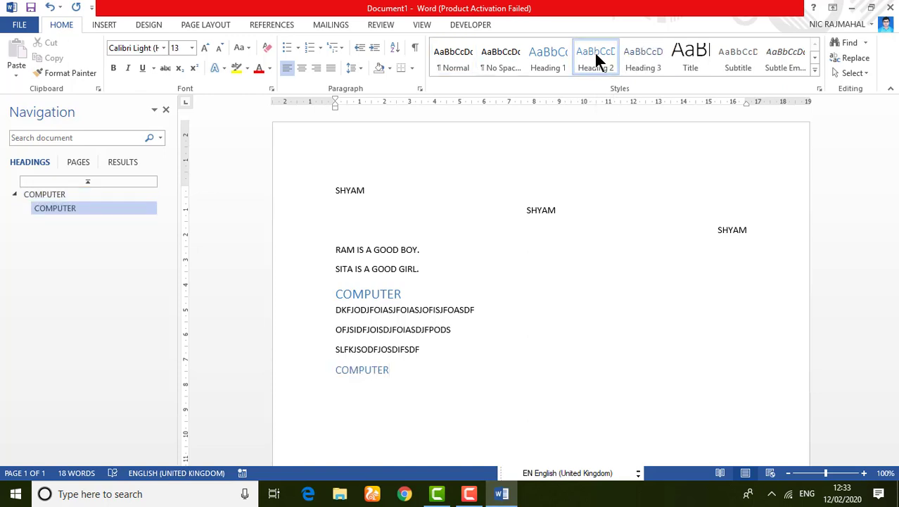
{"action": "key", "text": "Return"}
{"action": "type", "text": "KSDFOSD FOISJOF SOIDFOS F"}
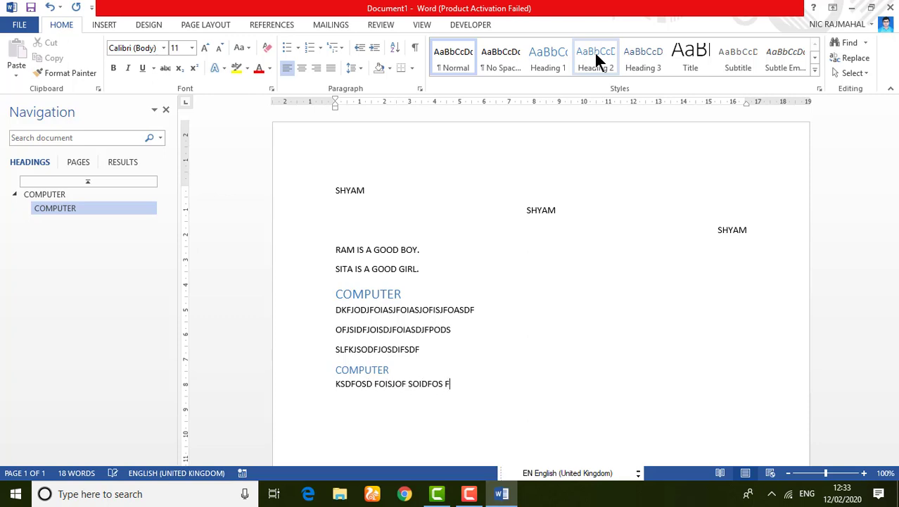
{"action": "type", "text": "OFISD"}
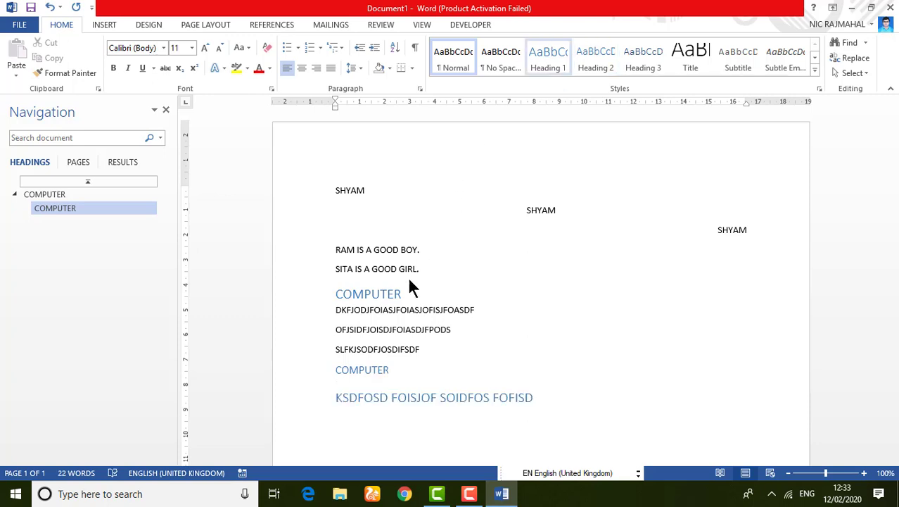
{"action": "left_click", "coordinate": [402, 293]}
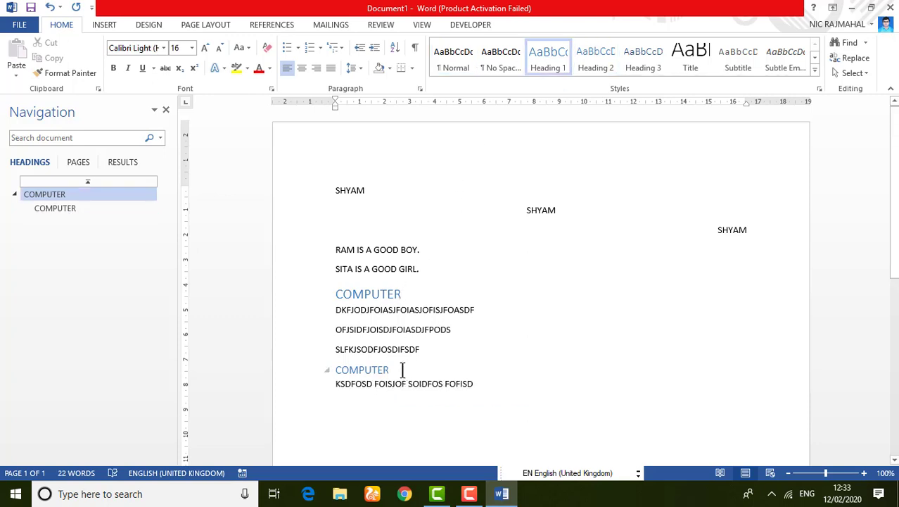
{"action": "left_click", "coordinate": [404, 369]}
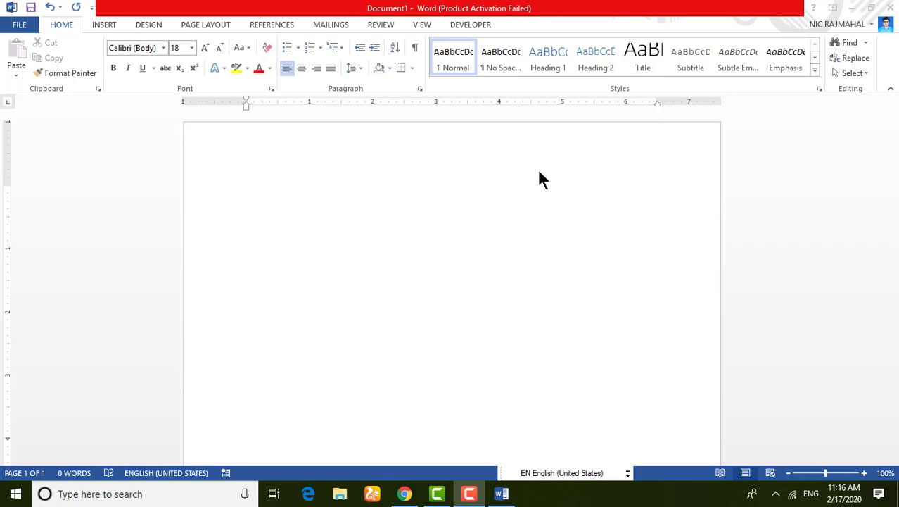
- Type the sentence 'rajmahal is a big city' on the empty page, fixing the typo
{"action": "left_click", "coordinate": [326, 217]}
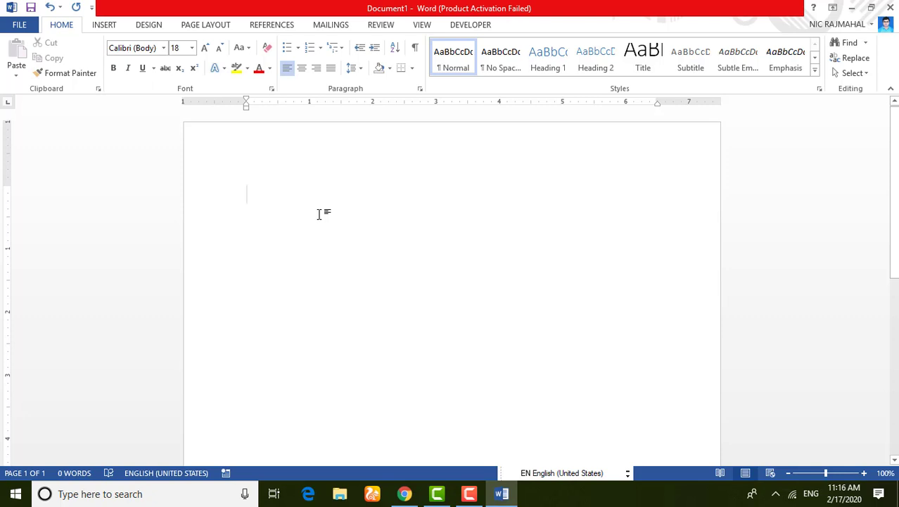
{"action": "type", "text": "rajm"}
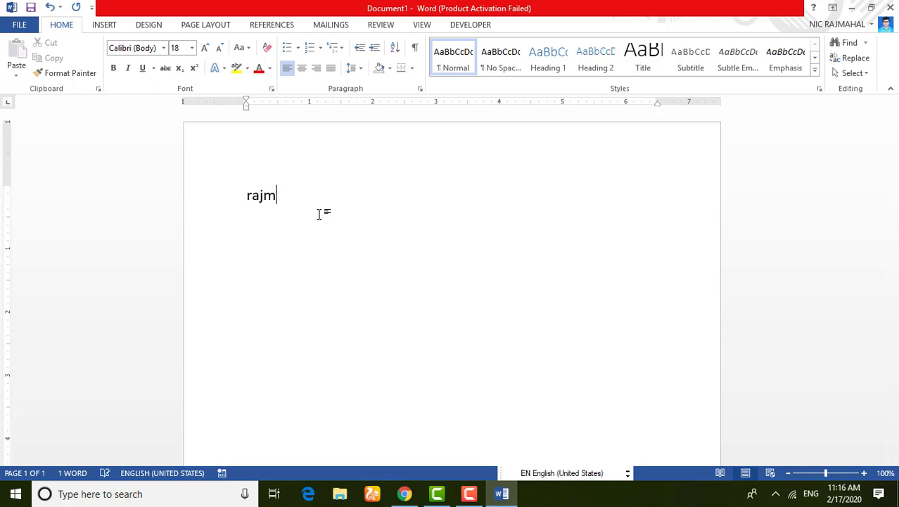
{"action": "type", "text": "ahal is a "}
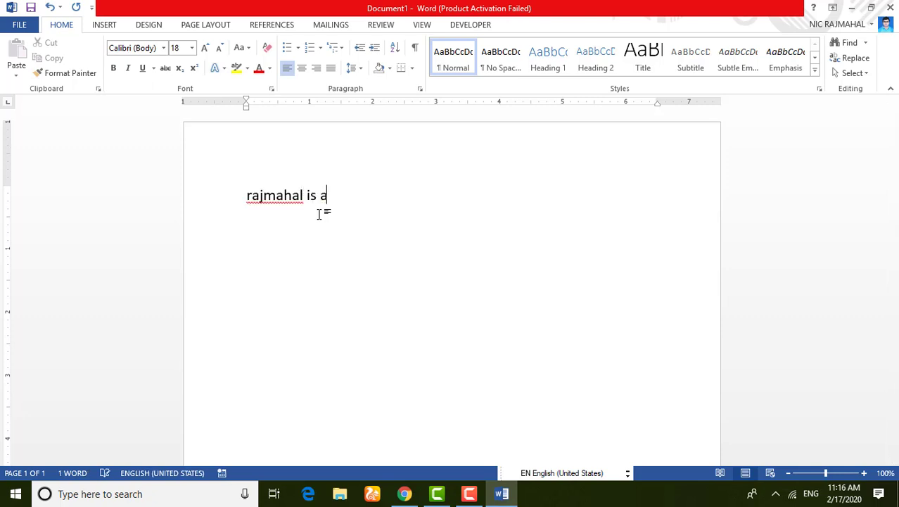
{"action": "type", "text": "bi"}
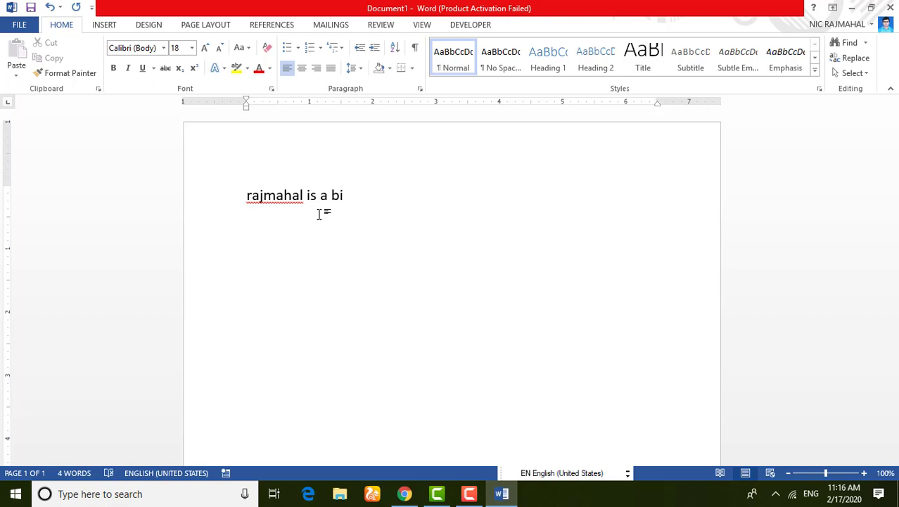
{"action": "type", "text": "g ciyt"}
{"action": "key", "text": "BackSpace"}
{"action": "key", "text": "BackSpace"}
{"action": "type", "text": "y."}
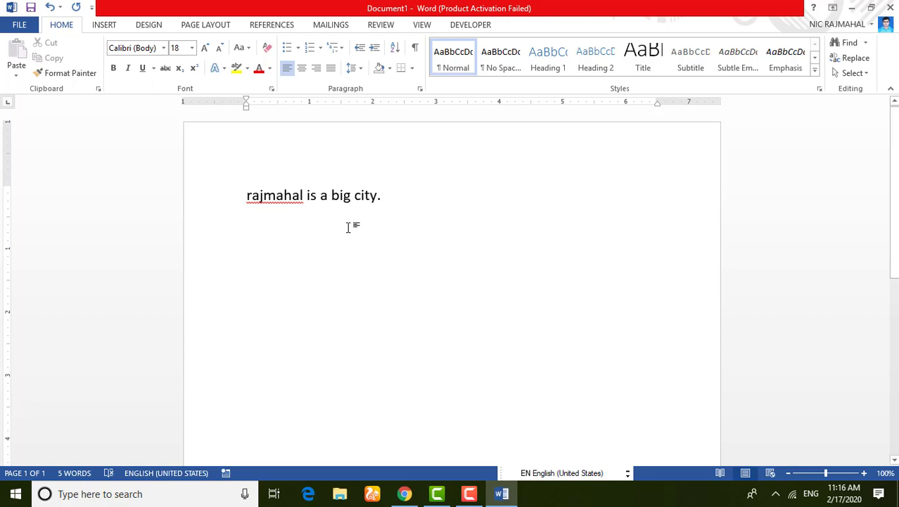
- Copy the sentence and paste it ten more times on new lines, running onto page 2
{"action": "left_click_drag", "start_coordinate": [412, 194], "coordinate": [245, 197]}
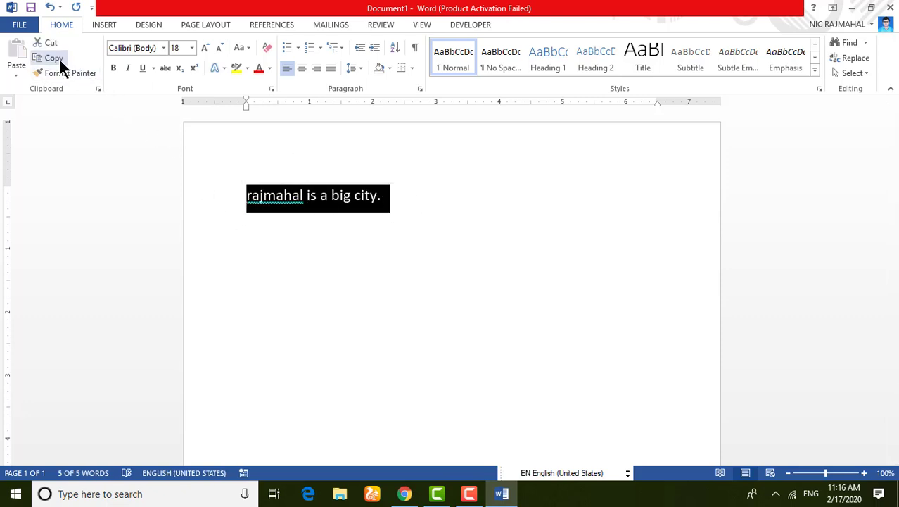
{"action": "left_click", "coordinate": [436, 195]}
{"action": "key", "text": "Return"}
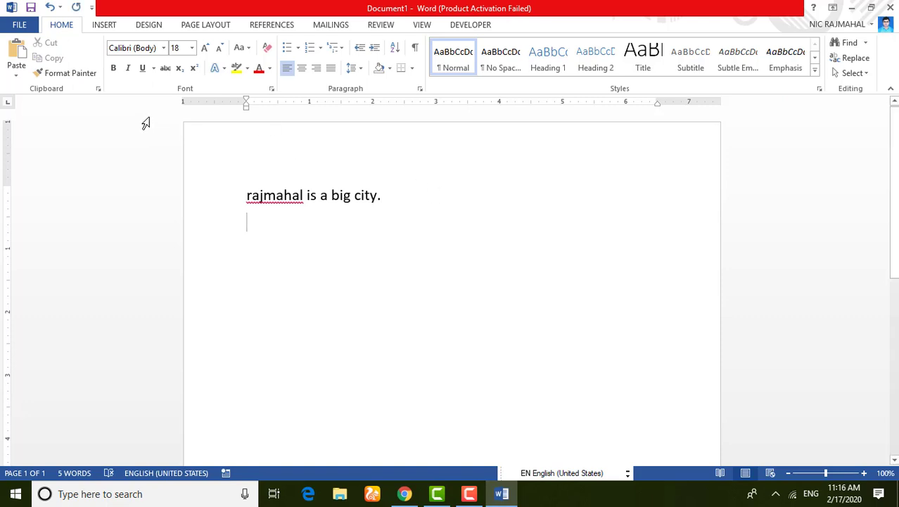
{"action": "left_click", "coordinate": [16, 53]}
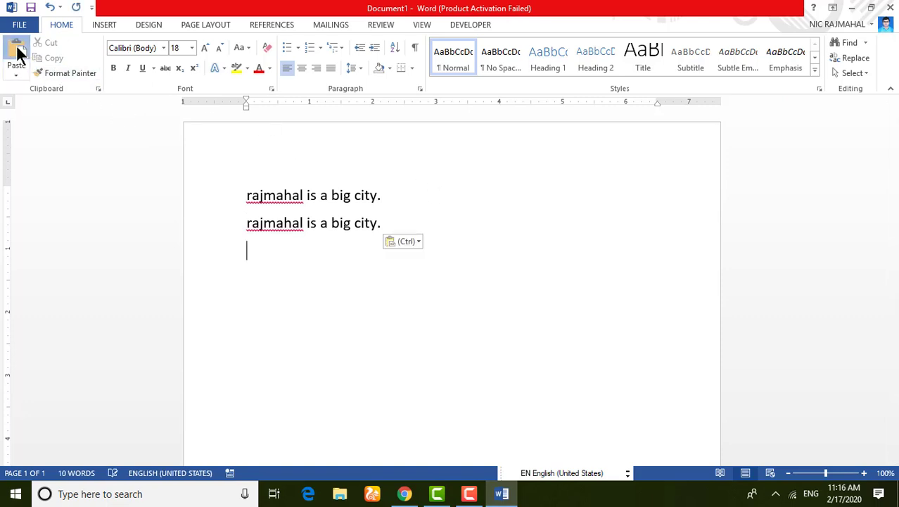
{"action": "left_click", "coordinate": [17, 54]}
{"action": "left_click", "coordinate": [17, 53]}
{"action": "left_click", "coordinate": [17, 54]}
{"action": "left_click", "coordinate": [16, 55]}
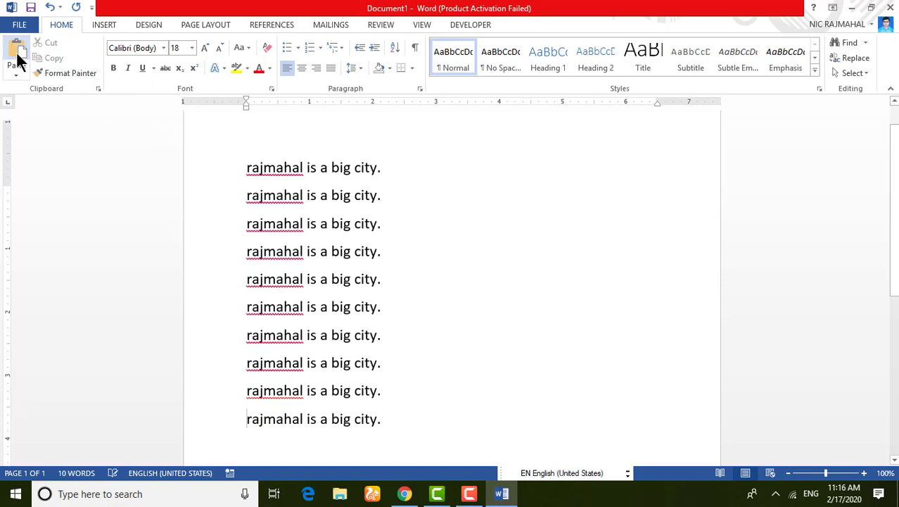
{"action": "left_click", "coordinate": [18, 57]}
{"action": "left_click", "coordinate": [16, 59]}
{"action": "left_click", "coordinate": [17, 59]}
{"action": "left_click", "coordinate": [16, 60]}
{"action": "left_click", "coordinate": [16, 60]}
{"action": "left_click", "coordinate": [16, 60]}
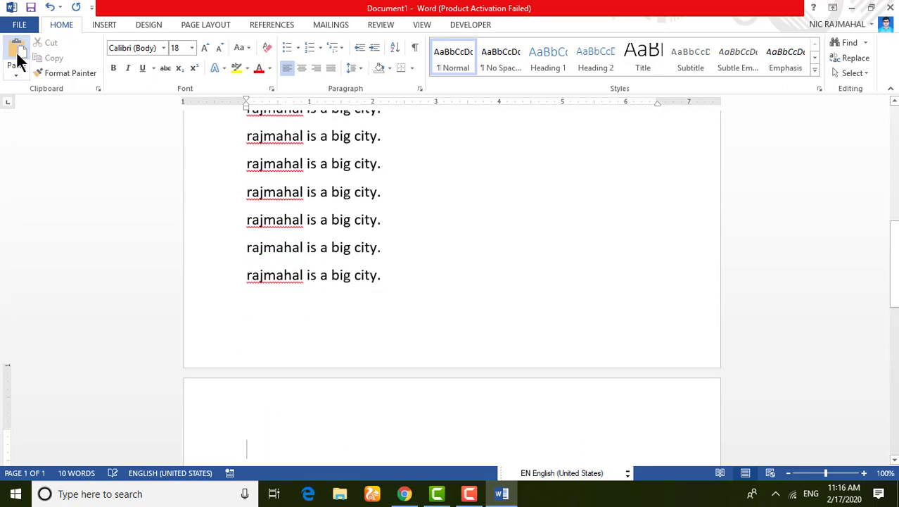
{"action": "left_click", "coordinate": [16, 60]}
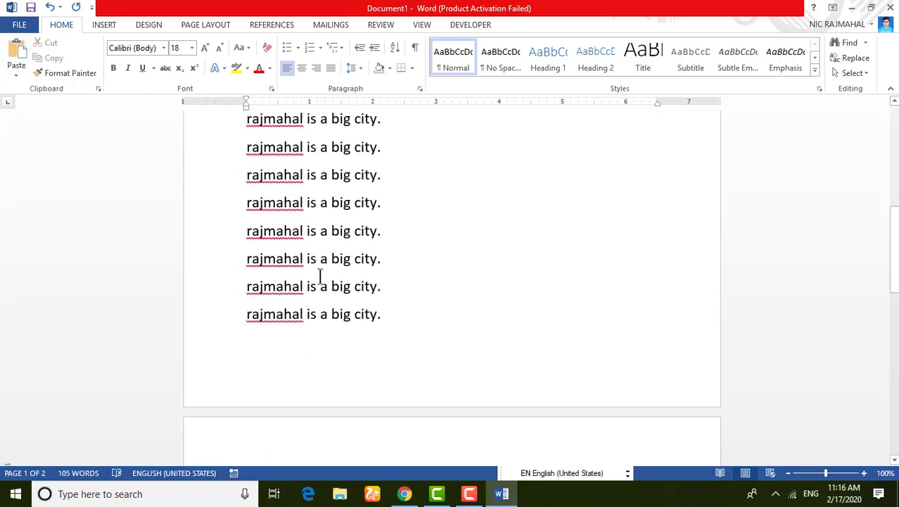
{"action": "scroll", "coordinate": [320, 271], "scroll_direction": "up", "scroll_amount": 1}
{"action": "scroll", "coordinate": [320, 268], "scroll_direction": "up", "scroll_amount": 1}
{"action": "scroll", "coordinate": [317, 264], "scroll_direction": "up", "scroll_amount": 1}
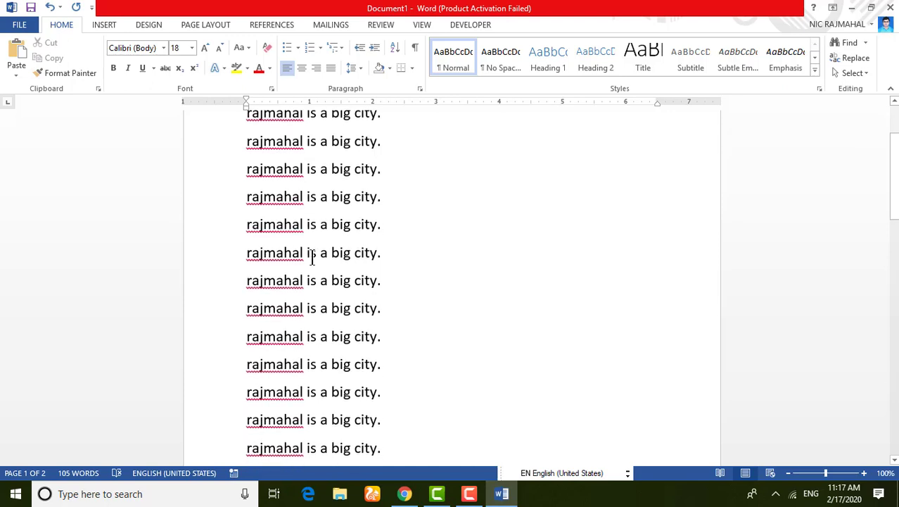
{"action": "scroll", "coordinate": [314, 257], "scroll_direction": "up", "scroll_amount": 1}
{"action": "scroll", "coordinate": [315, 250], "scroll_direction": "up", "scroll_amount": 1}
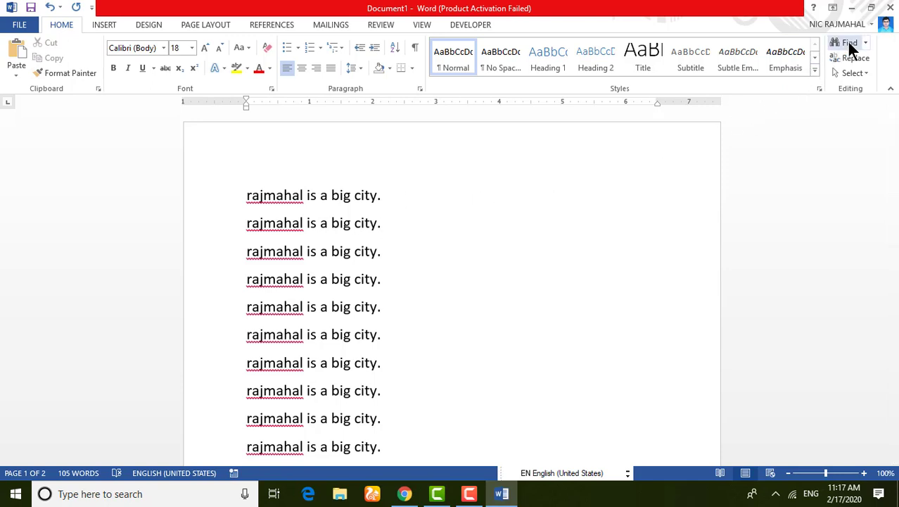
- Search the document for 'city', showing all 21 matches in the Navigation pane
{"action": "left_click", "coordinate": [850, 44]}
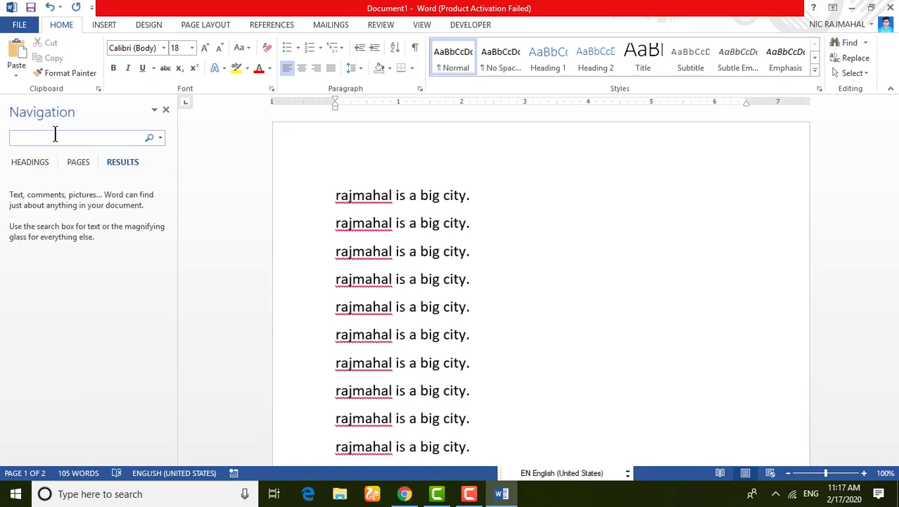
{"action": "type", "text": "city"}
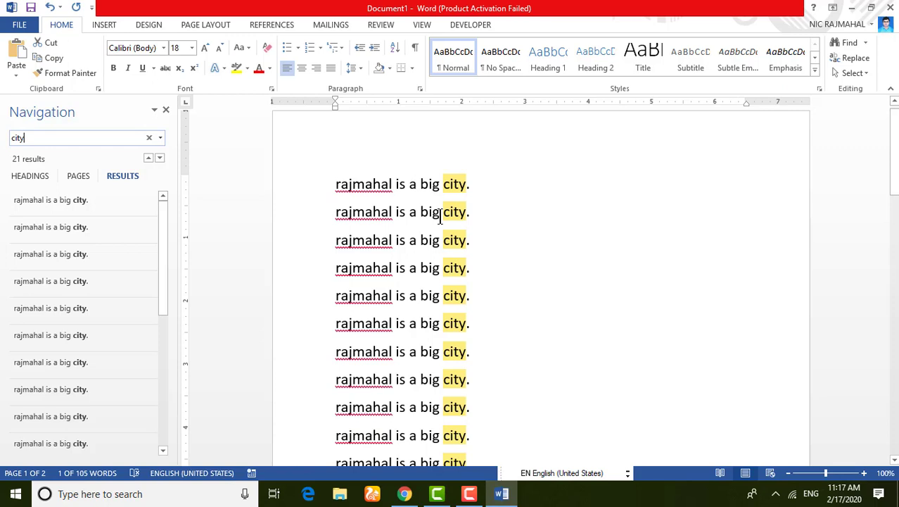
{"action": "mouse_move", "coordinate": [897, 146]}
{"action": "left_mouse_down"}
{"action": "mouse_move", "coordinate": [897, 298]}
{"action": "mouse_move", "coordinate": [896, 144]}
{"action": "left_mouse_up"}
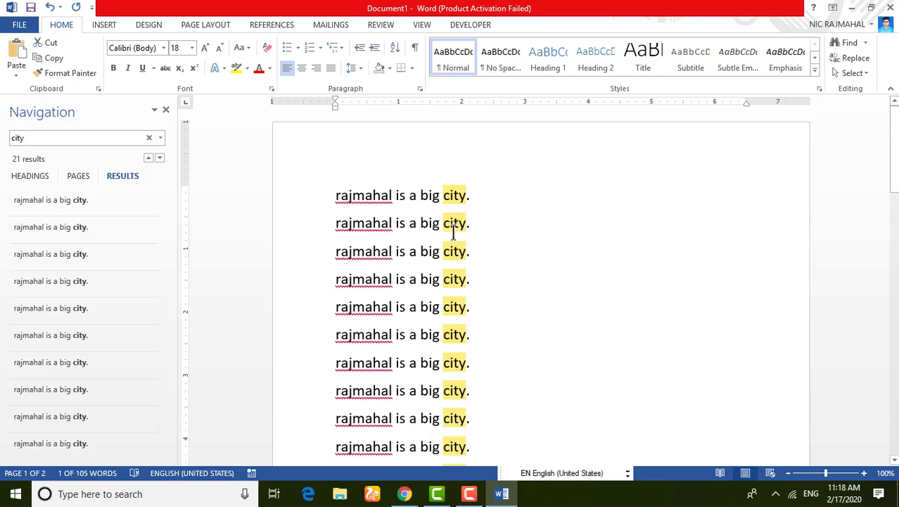
- Replace all 21 occurrences of 'city' with 'town' using Find and Replace
{"action": "left_click", "coordinate": [167, 109]}
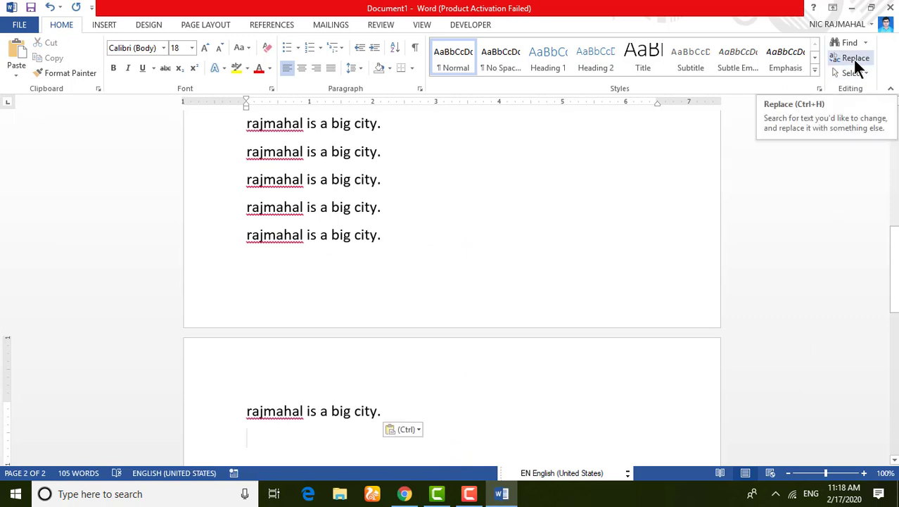
{"action": "left_click", "coordinate": [856, 59]}
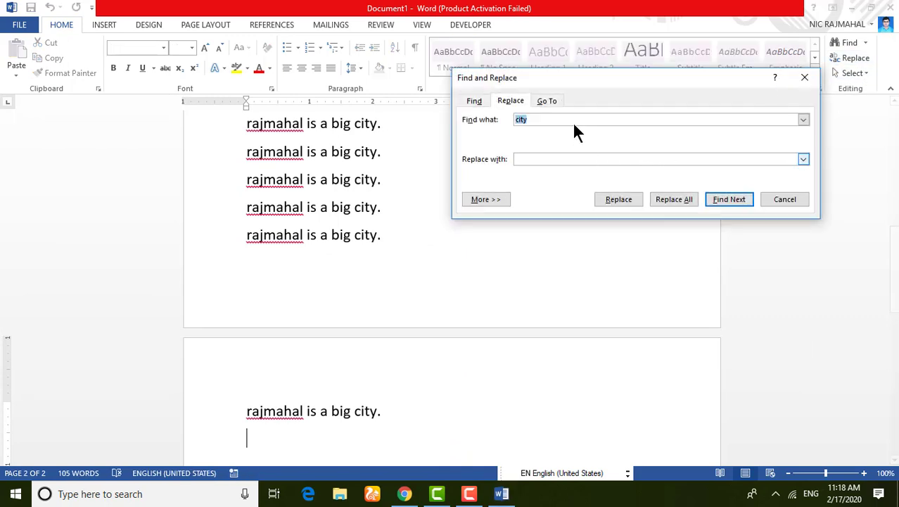
{"action": "left_click_drag", "start_coordinate": [554, 83], "coordinate": [585, 142]}
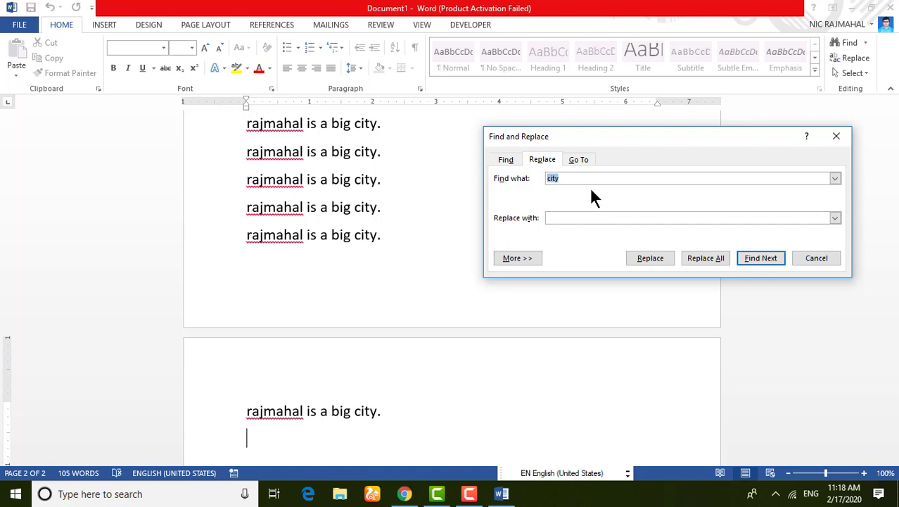
{"action": "left_click", "coordinate": [572, 178]}
{"action": "left_click", "coordinate": [571, 220]}
{"action": "type", "text": "town"}
{"action": "left_click", "coordinate": [701, 258]}
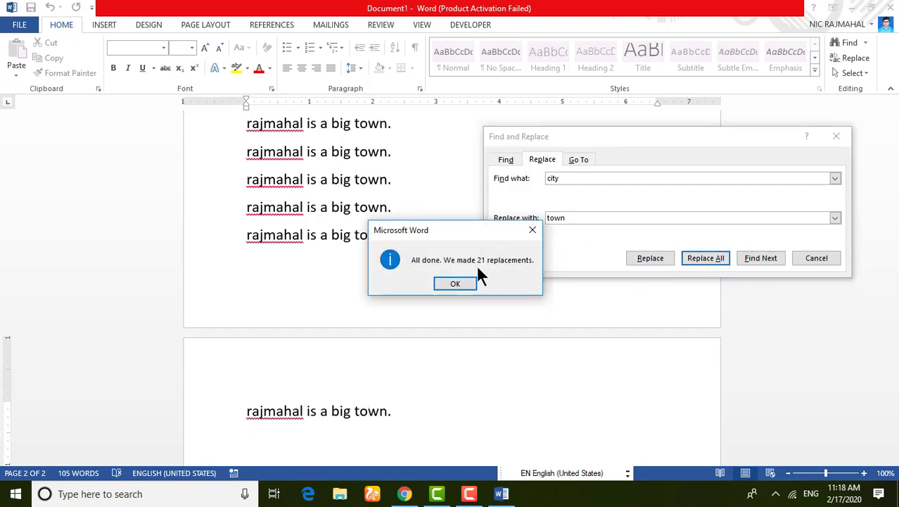
{"action": "left_click", "coordinate": [462, 280]}
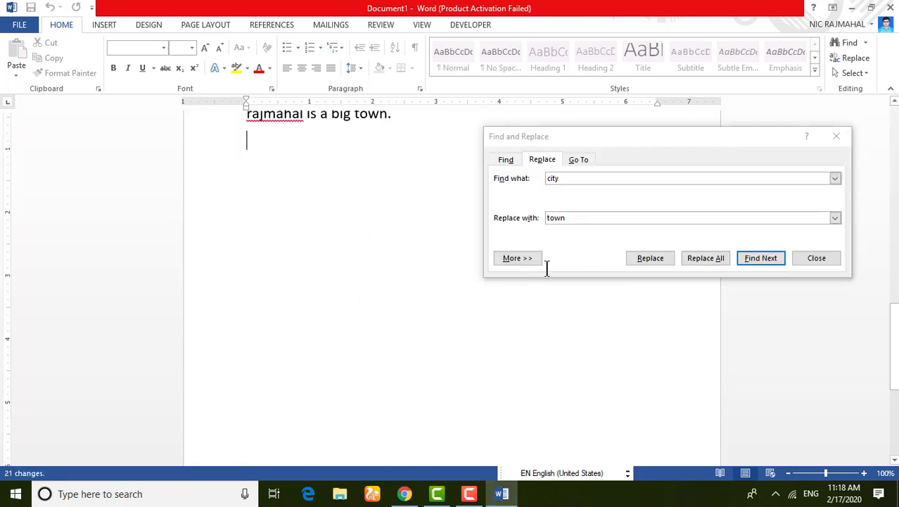
{"action": "left_click", "coordinate": [816, 257]}
- Replace all 21 occurrences of 'big' with 'small' so lines read 'rajmahal is a small town.'
{"action": "scroll", "coordinate": [391, 355], "scroll_direction": "up", "scroll_amount": 5}
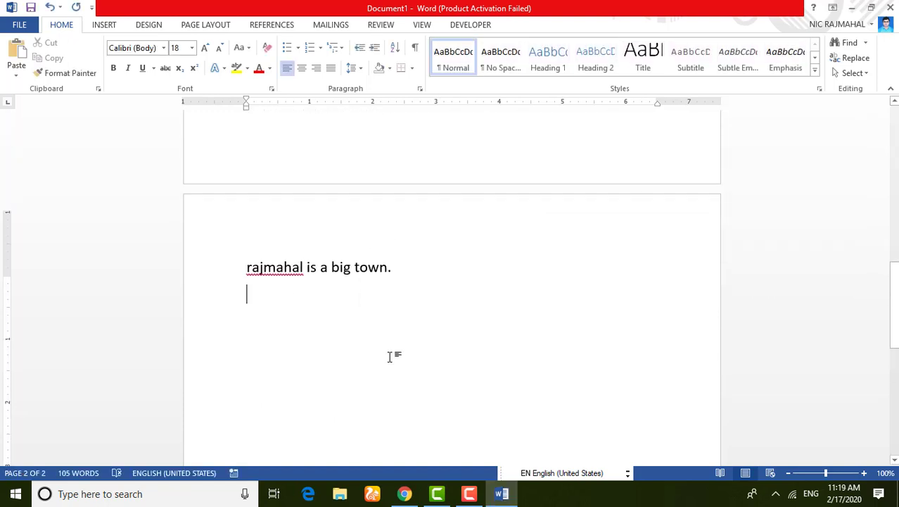
{"action": "scroll", "coordinate": [449, 357], "scroll_direction": "up", "scroll_amount": 1}
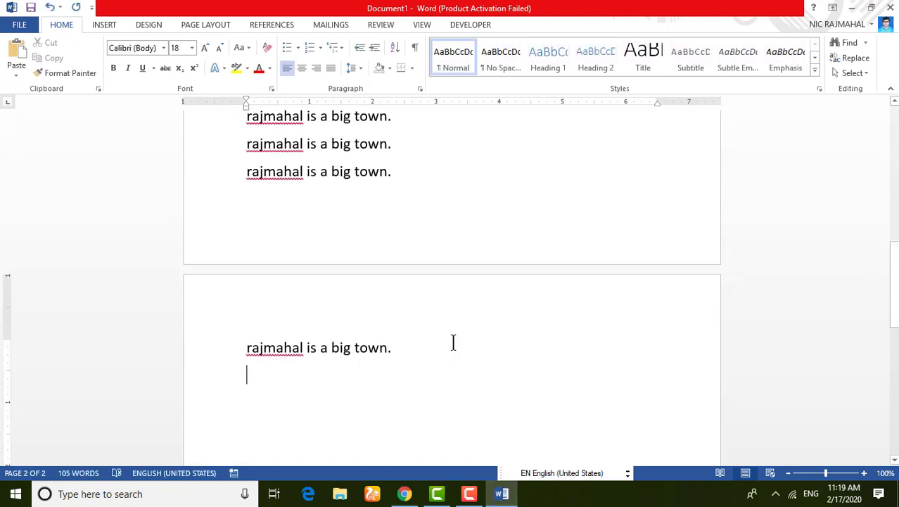
{"action": "scroll", "coordinate": [452, 342], "scroll_direction": "up", "scroll_amount": 1}
{"action": "scroll", "coordinate": [451, 335], "scroll_direction": "up", "scroll_amount": 1}
{"action": "scroll", "coordinate": [451, 335], "scroll_direction": "up", "scroll_amount": 3}
{"action": "scroll", "coordinate": [451, 335], "scroll_direction": "up", "scroll_amount": 1}
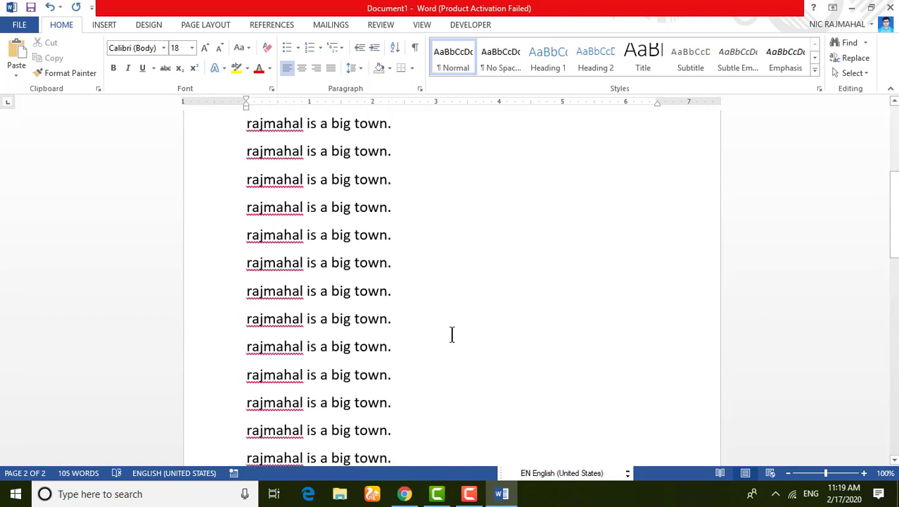
{"action": "scroll", "coordinate": [442, 315], "scroll_direction": "up", "scroll_amount": 1}
{"action": "scroll", "coordinate": [436, 306], "scroll_direction": "up", "scroll_amount": 1}
{"action": "scroll", "coordinate": [434, 301], "scroll_direction": "up", "scroll_amount": 2}
{"action": "scroll", "coordinate": [433, 299], "scroll_direction": "up", "scroll_amount": 1}
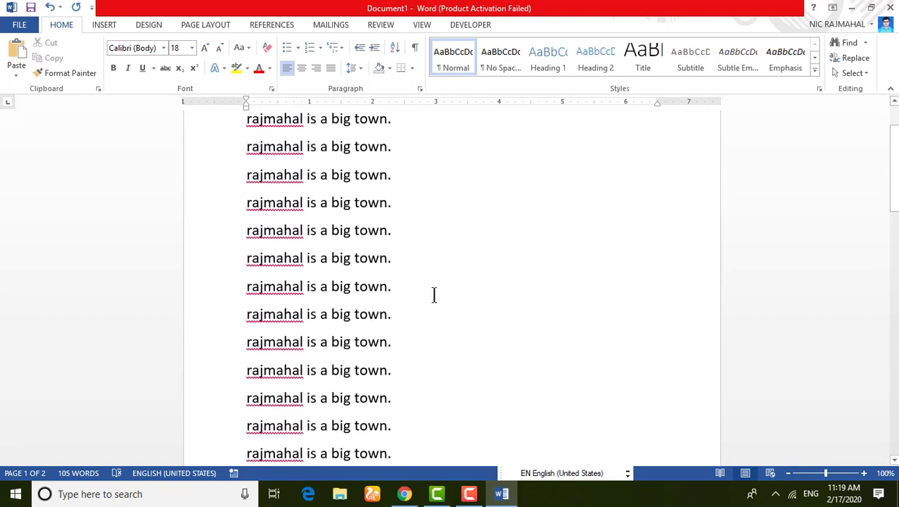
{"action": "scroll", "coordinate": [433, 293], "scroll_direction": "up", "scroll_amount": 2}
{"action": "scroll", "coordinate": [434, 291], "scroll_direction": "up", "scroll_amount": 1}
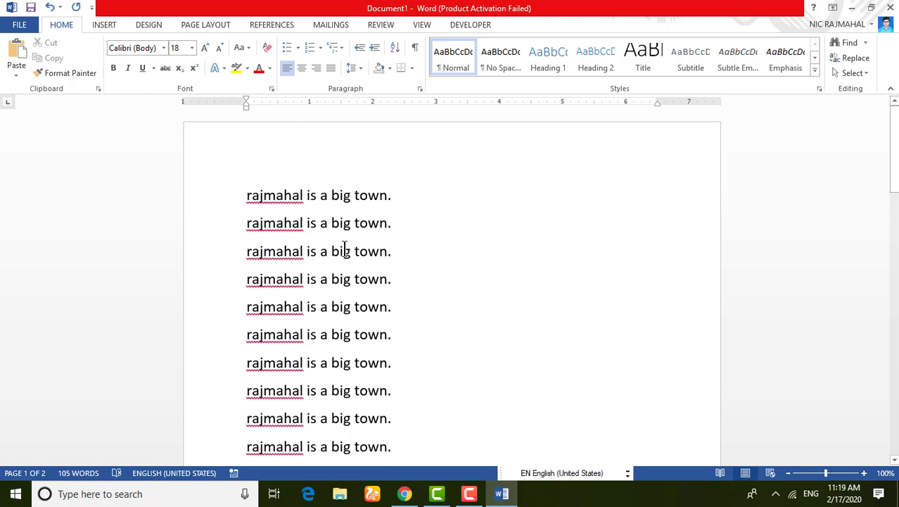
{"action": "left_click", "coordinate": [856, 59]}
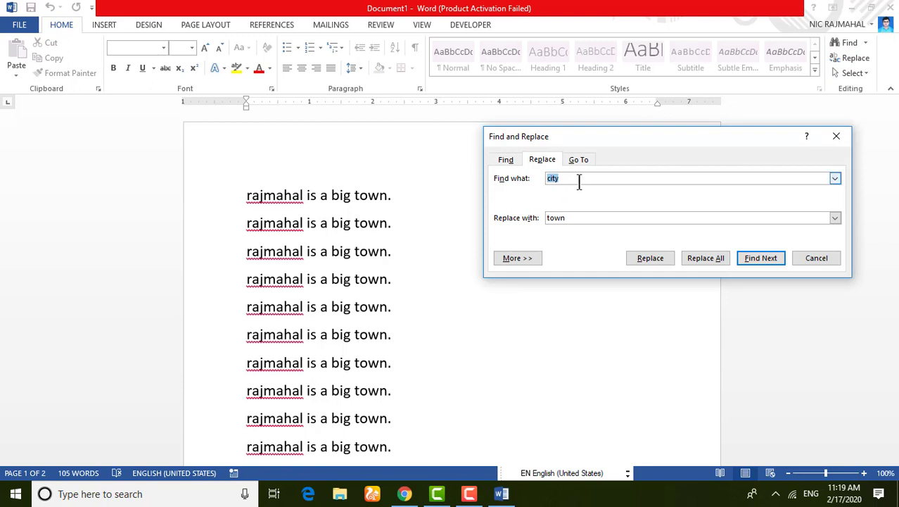
{"action": "type", "text": "big"}
{"action": "left_click", "coordinate": [570, 218]}
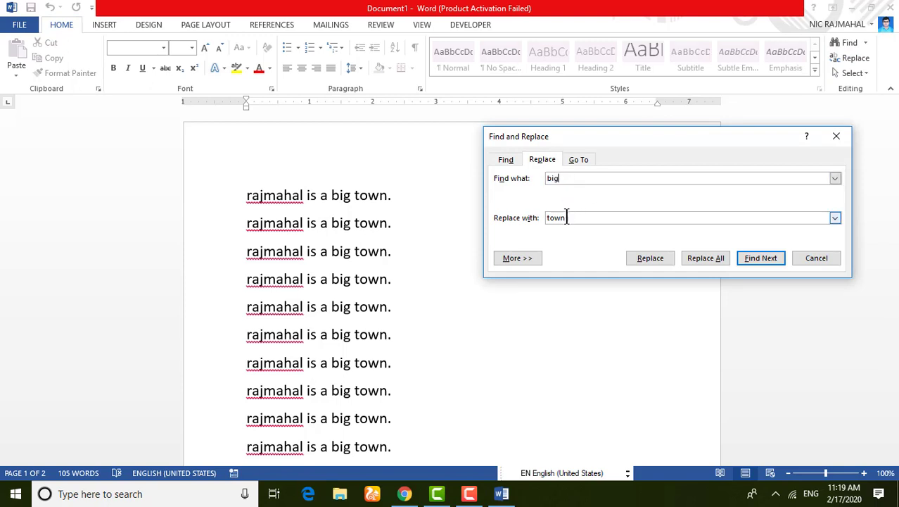
{"action": "double_click", "coordinate": [547, 218]}
{"action": "type", "text": "small"}
{"action": "left_click", "coordinate": [719, 262]}
{"action": "left_click", "coordinate": [455, 285]}
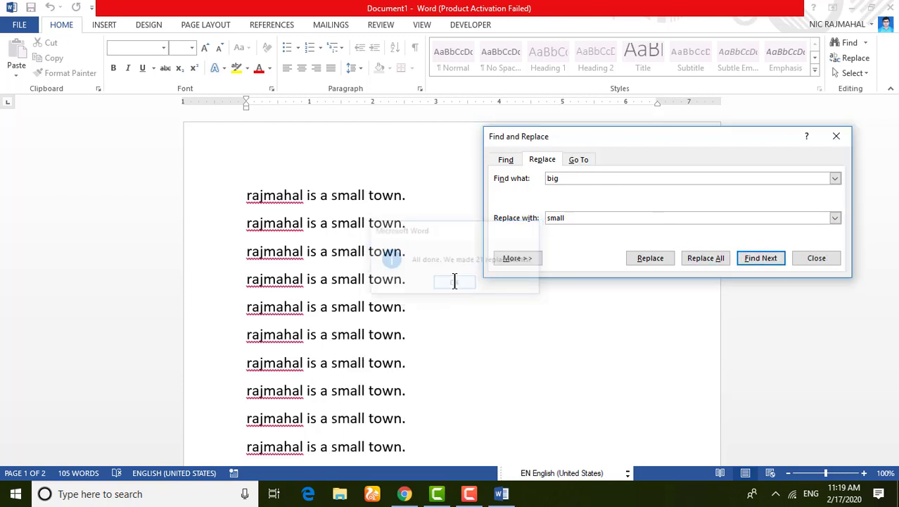
{"action": "scroll", "coordinate": [422, 284], "scroll_direction": "up", "scroll_amount": 1}
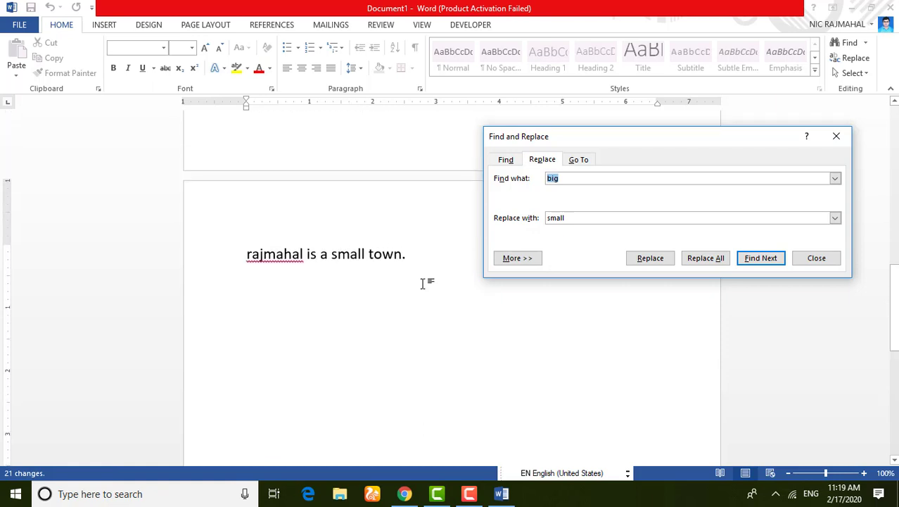
{"action": "scroll", "coordinate": [423, 282], "scroll_direction": "up", "scroll_amount": 3}
{"action": "scroll", "coordinate": [422, 278], "scroll_direction": "up", "scroll_amount": 3}
{"action": "scroll", "coordinate": [424, 276], "scroll_direction": "up", "scroll_amount": 1}
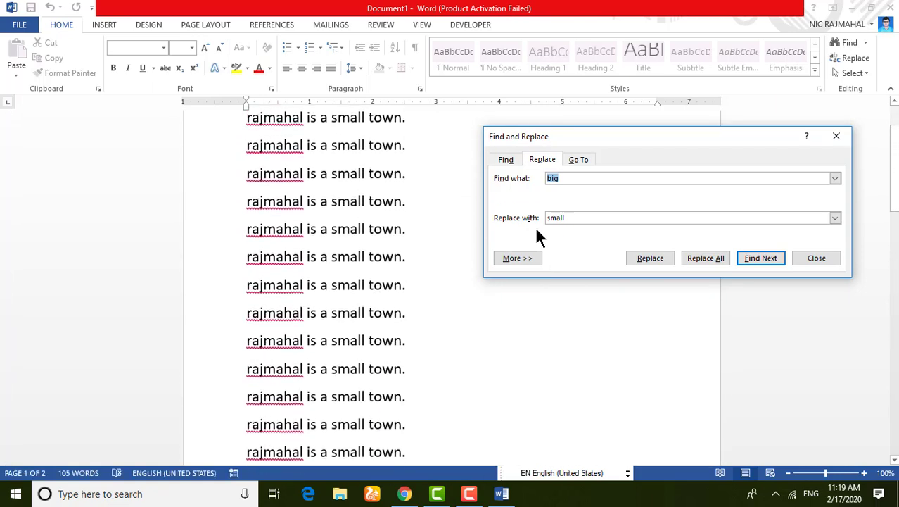
{"action": "left_click", "coordinate": [836, 137]}
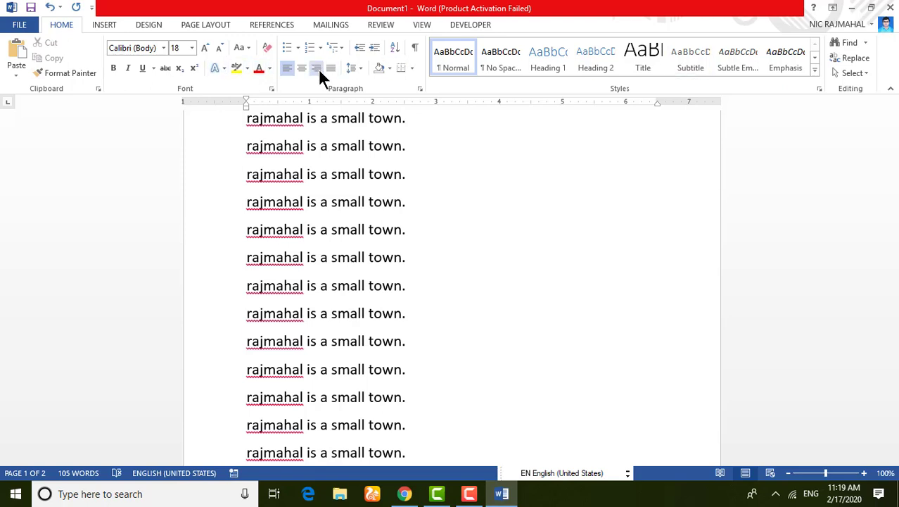
- Select all the repeated 'small town' lines and delete them, leaving zero words
{"action": "left_click", "coordinate": [107, 24]}
{"action": "left_click", "coordinate": [439, 282]}
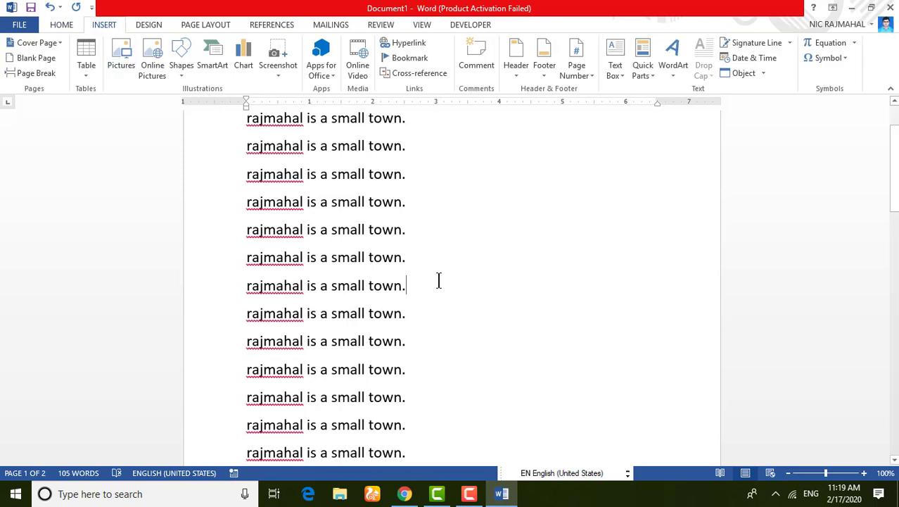
{"action": "key", "text": "ctrl+a"}
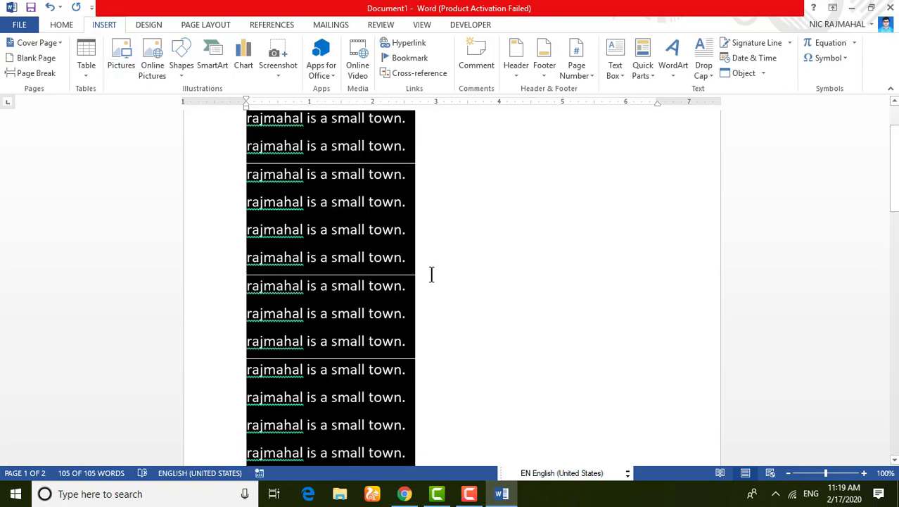
{"action": "key", "text": "Delete"}
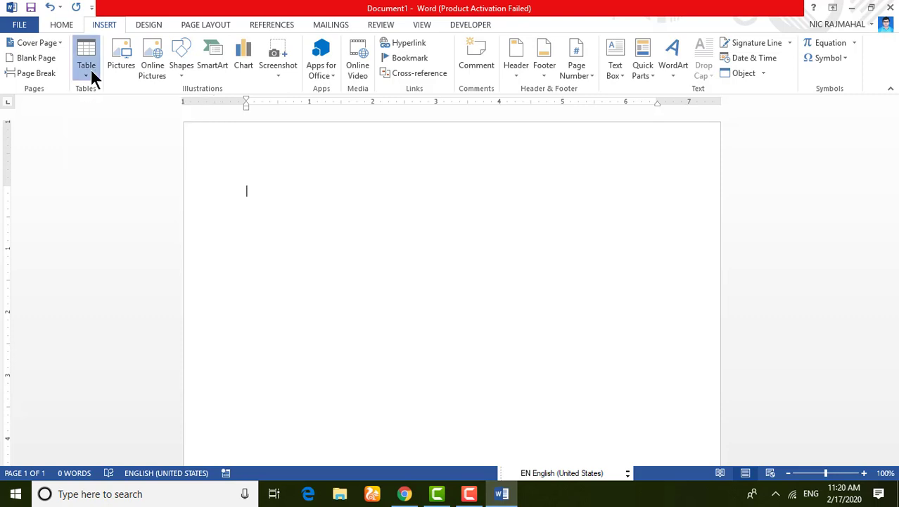
- Open the Insert Table dialog and enter 10 columns and 20 rows
{"action": "left_click", "coordinate": [90, 68]}
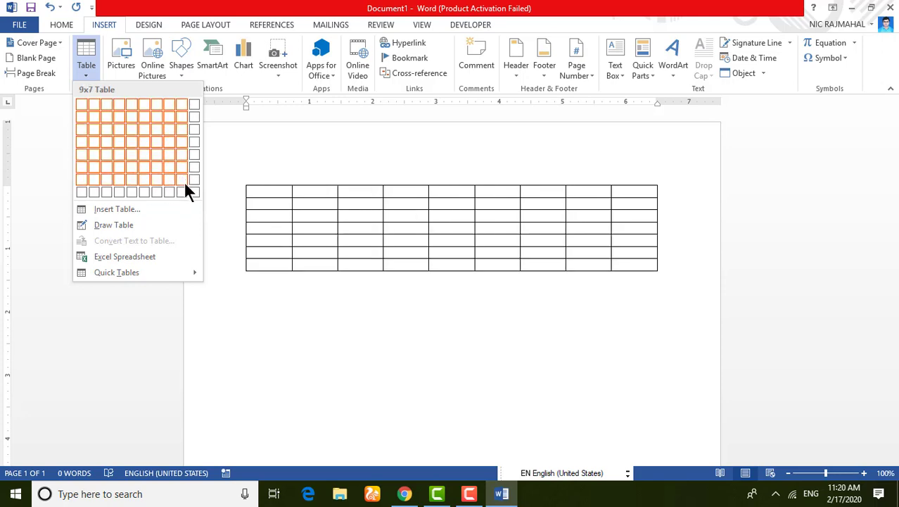
{"action": "left_click", "coordinate": [141, 208]}
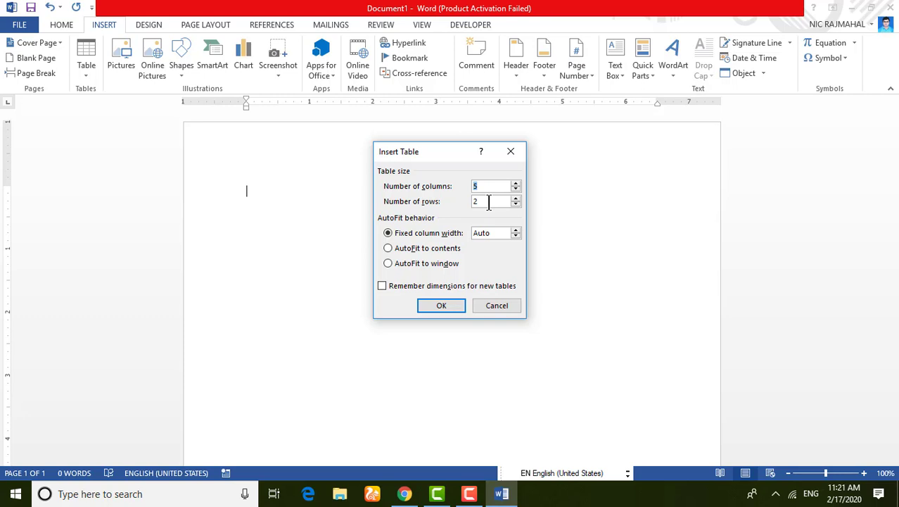
{"action": "type", "text": "10"}
{"action": "type", "text": "00"}
- Insert the 10-column table and scroll through it across the five pages
{"action": "left_click", "coordinate": [442, 304]}
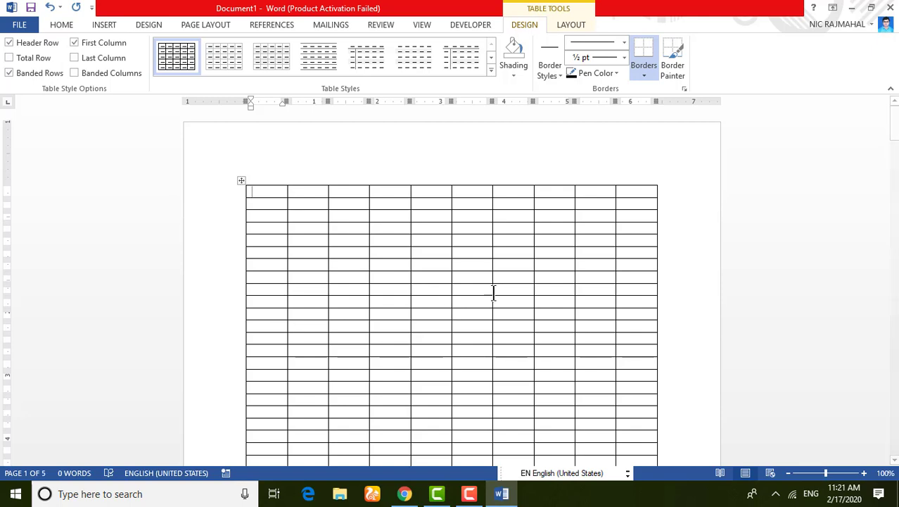
{"action": "left_click_drag", "start_coordinate": [895, 135], "coordinate": [895, 173]}
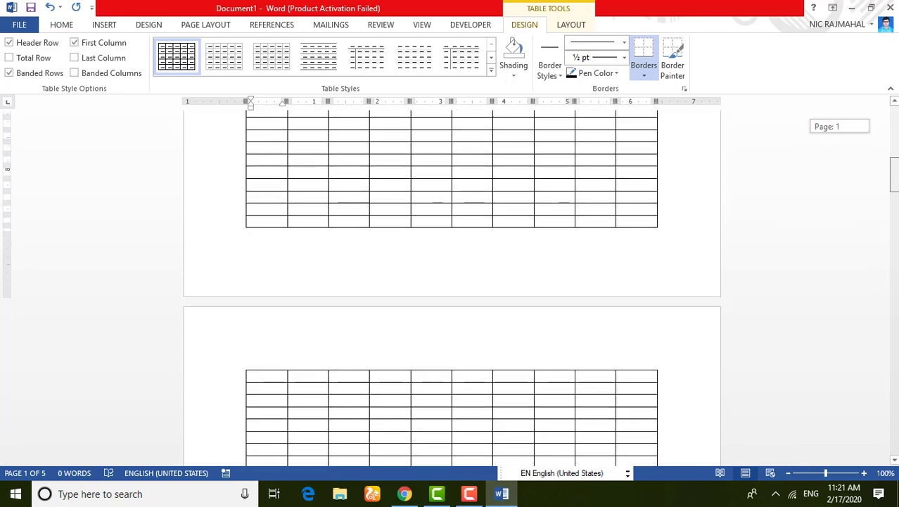
{"action": "mouse_move", "coordinate": [895, 172]}
{"action": "left_mouse_down"}
{"action": "mouse_move", "coordinate": [895, 307]}
{"action": "mouse_move", "coordinate": [896, 287]}
{"action": "left_mouse_up"}
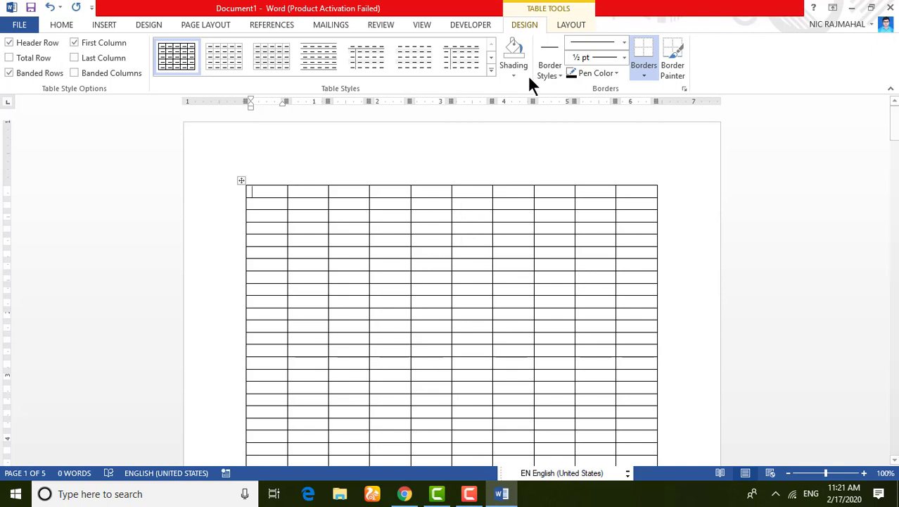
{"action": "left_click", "coordinate": [98, 28]}
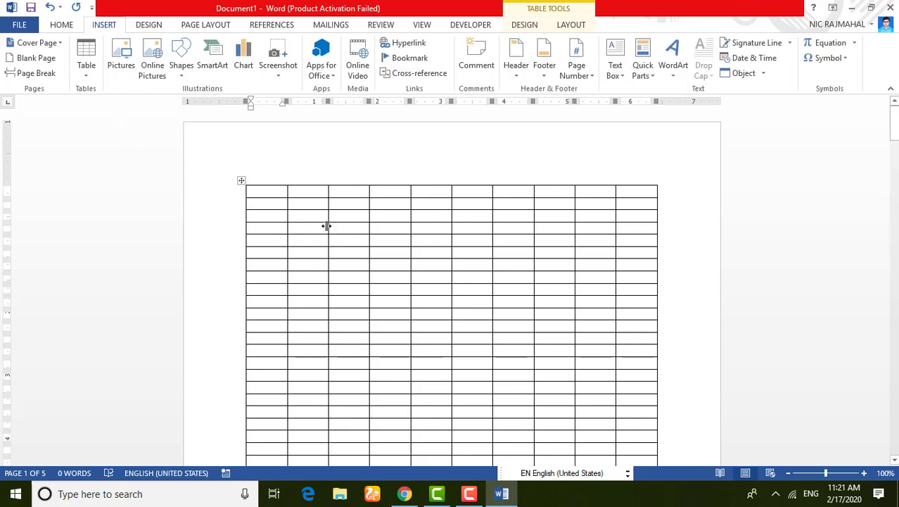
- Delete the 10-column table and switch to the Draw Table pen
{"action": "key", "text": "ctrl+a"}
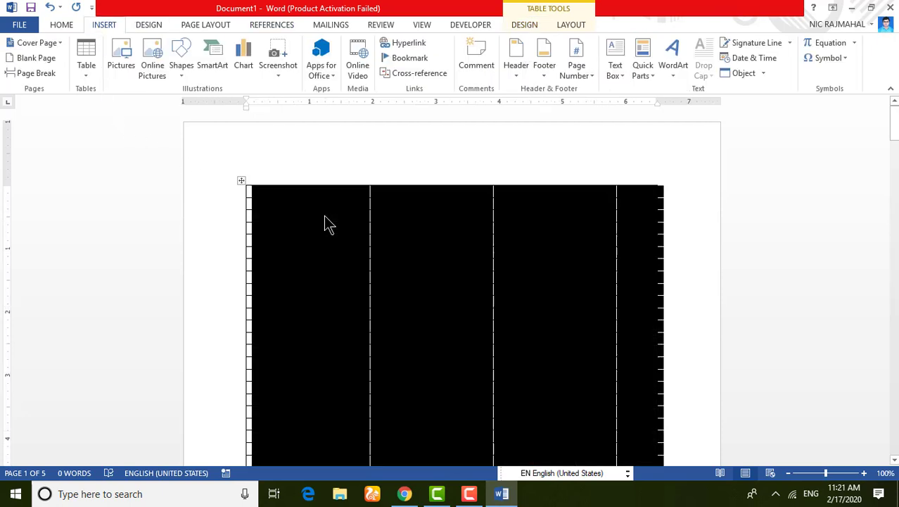
{"action": "key", "text": "Delete"}
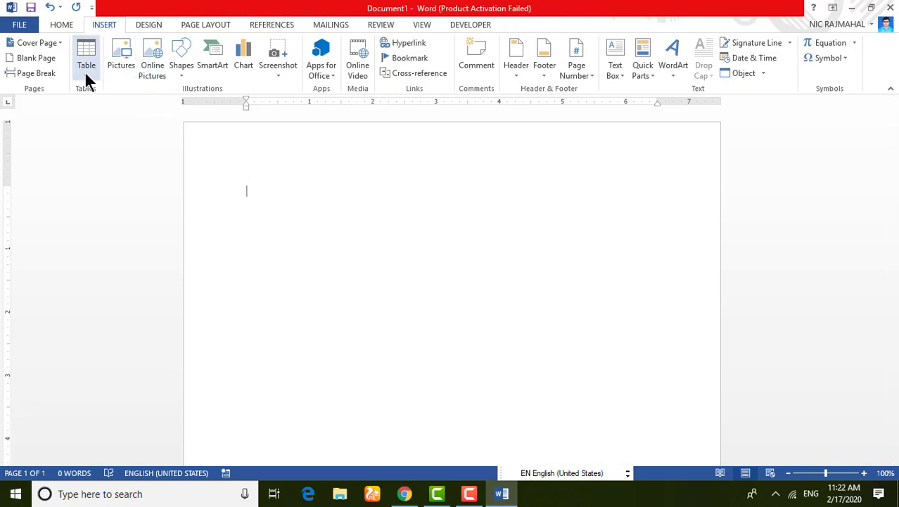
{"action": "left_click", "coordinate": [85, 71]}
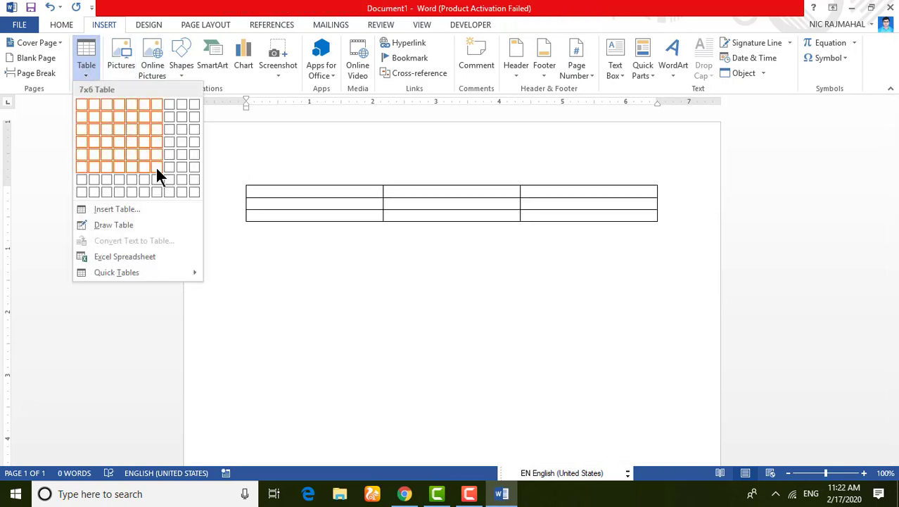
{"action": "left_click", "coordinate": [139, 230]}
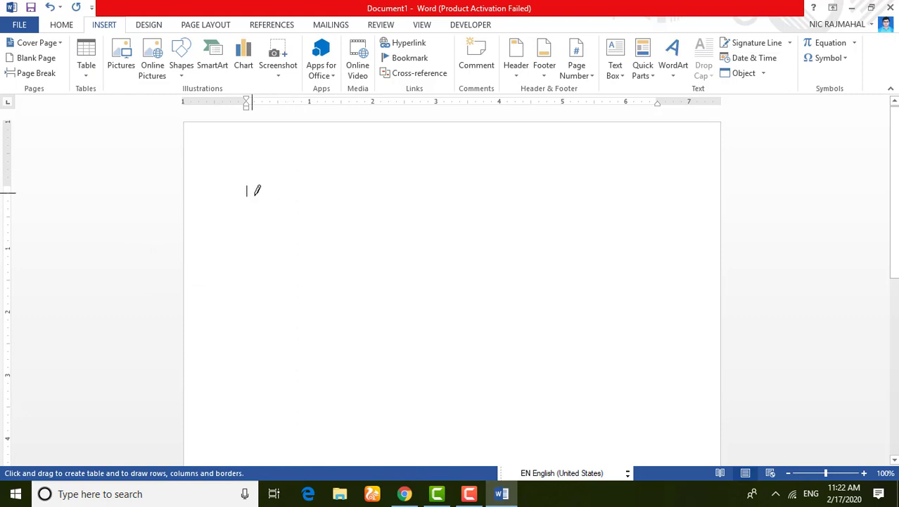
- Draw a table outline, then add lines to form four uneven columns and three rows
{"action": "left_click_drag", "start_coordinate": [252, 193], "coordinate": [330, 239]}
{"action": "mouse_move", "coordinate": [608, 349]}
{"action": "left_mouse_down"}
{"action": "mouse_move", "coordinate": [668, 350]}
{"action": "mouse_move", "coordinate": [644, 344]}
{"action": "left_mouse_up"}
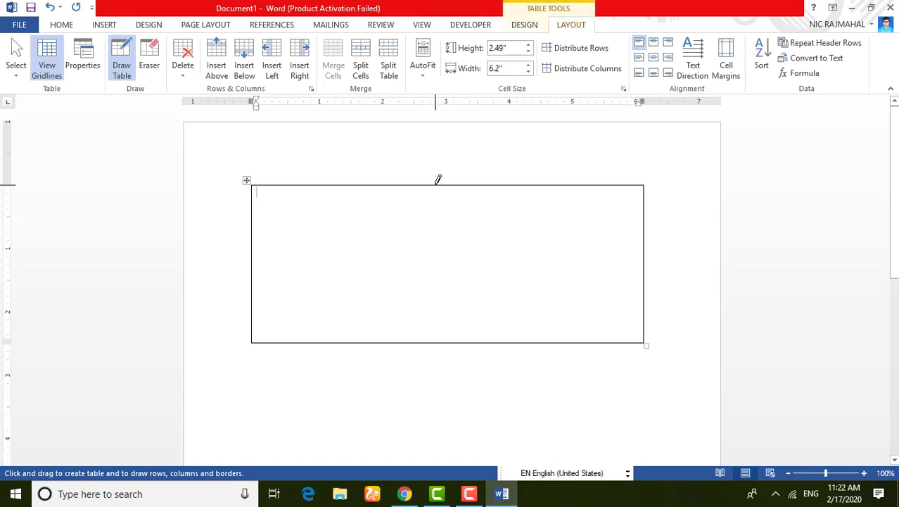
{"action": "left_click_drag", "start_coordinate": [436, 183], "coordinate": [432, 311]}
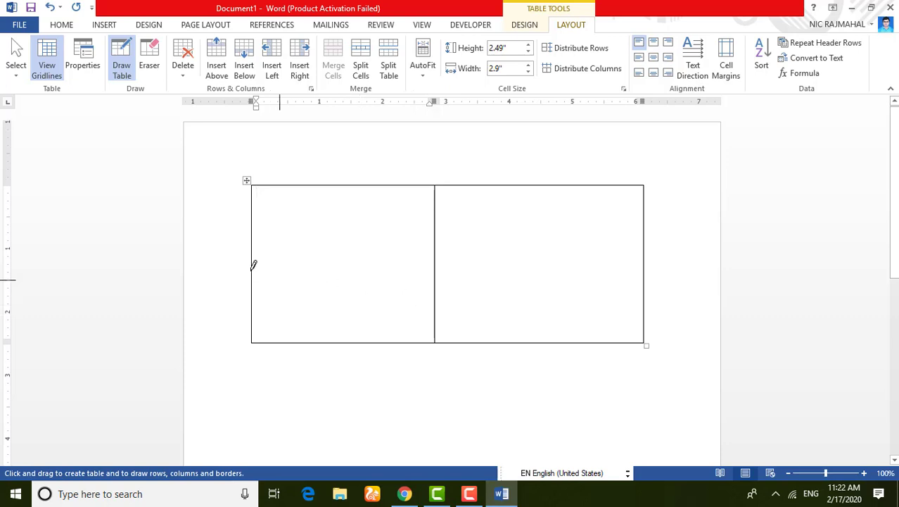
{"action": "left_click_drag", "start_coordinate": [251, 261], "coordinate": [599, 259]}
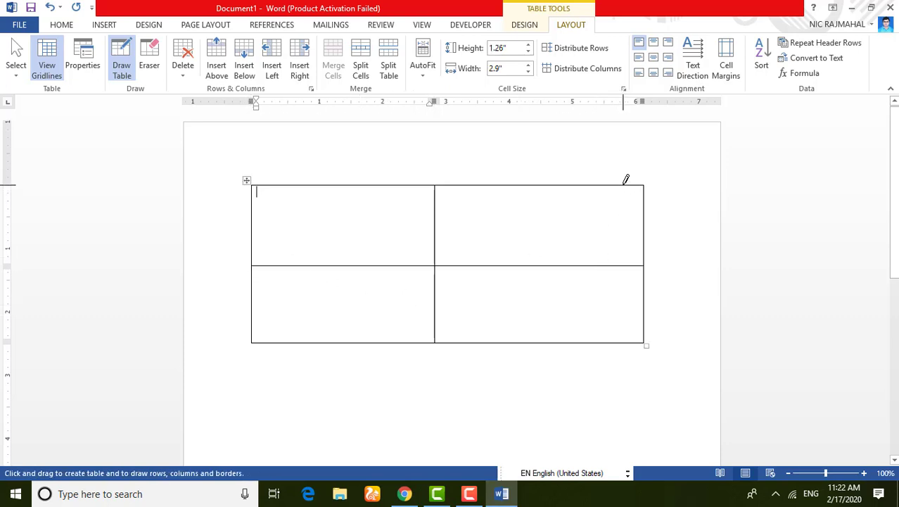
{"action": "left_click_drag", "start_coordinate": [622, 185], "coordinate": [622, 313]}
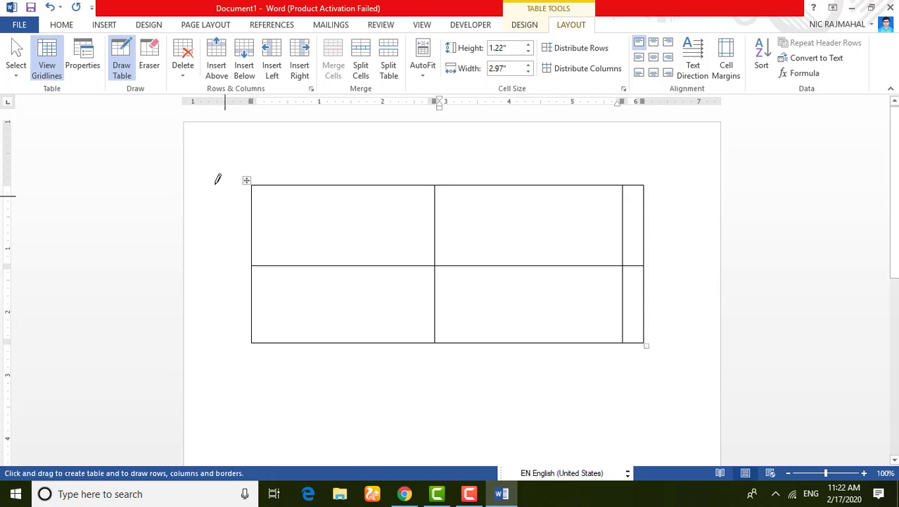
{"action": "left_click_drag", "start_coordinate": [339, 185], "coordinate": [340, 341]}
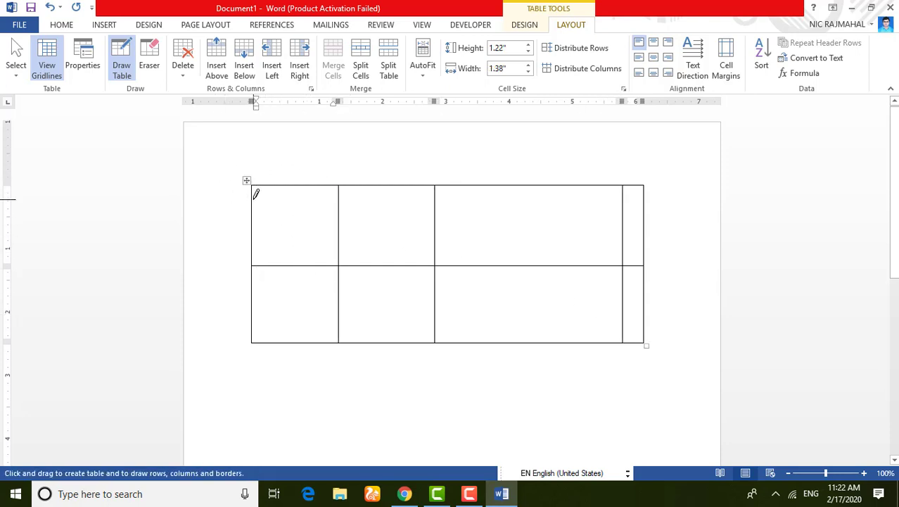
{"action": "mouse_move", "coordinate": [253, 201]}
{"action": "left_mouse_down"}
{"action": "mouse_move", "coordinate": [609, 218]}
{"action": "mouse_move", "coordinate": [618, 201]}
{"action": "left_mouse_up"}
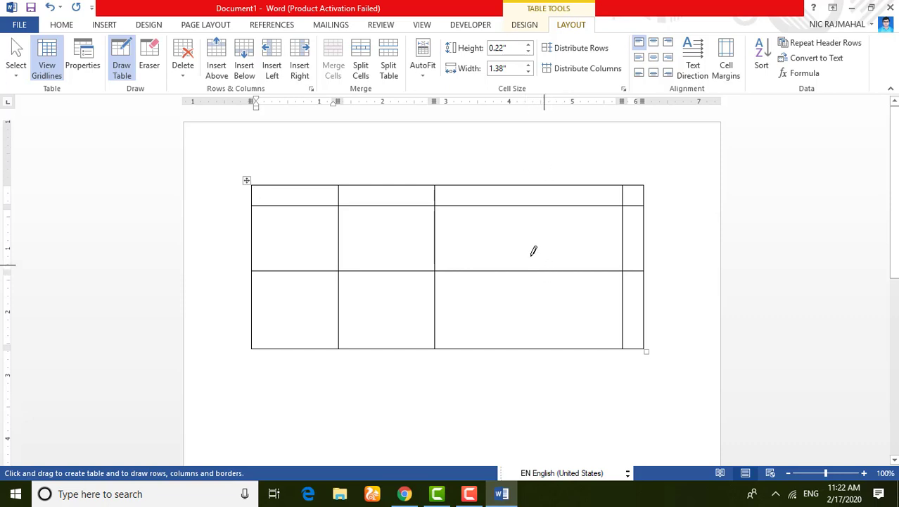
- Erase the row borders inside the second and rightmost columns, making each one full-height cell
{"action": "left_click", "coordinate": [153, 61]}
{"action": "left_click", "coordinate": [398, 204]}
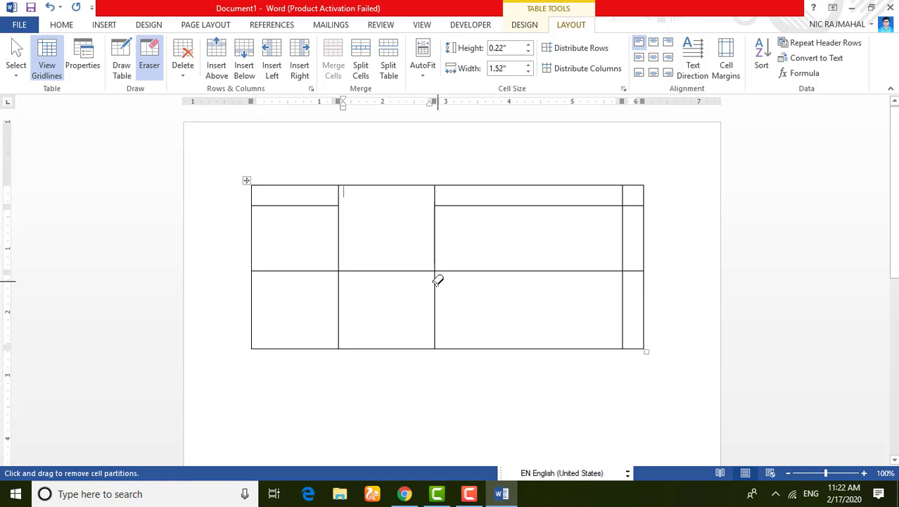
{"action": "left_click", "coordinate": [412, 271]}
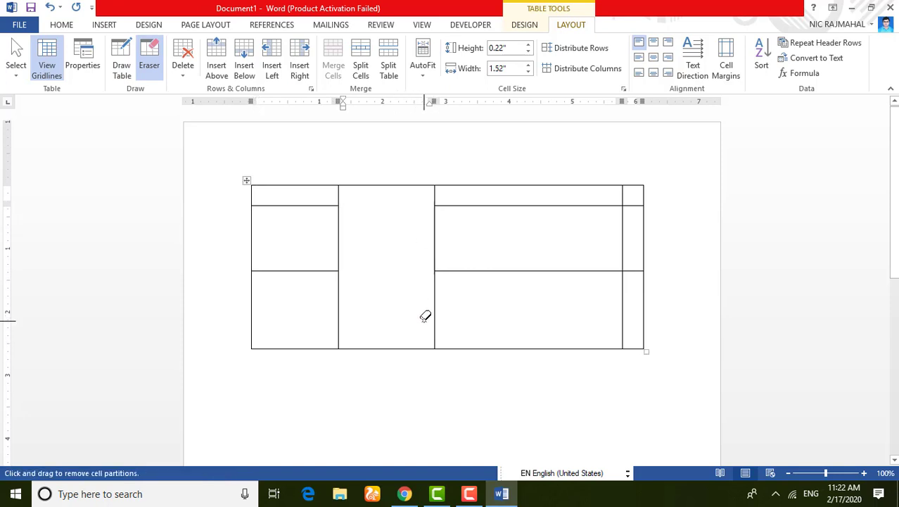
{"action": "left_click", "coordinate": [633, 206]}
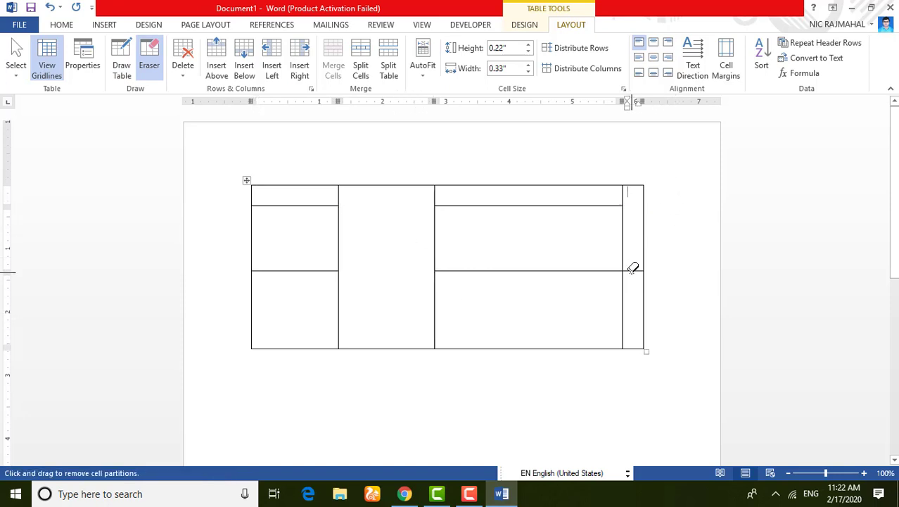
{"action": "left_click", "coordinate": [633, 271]}
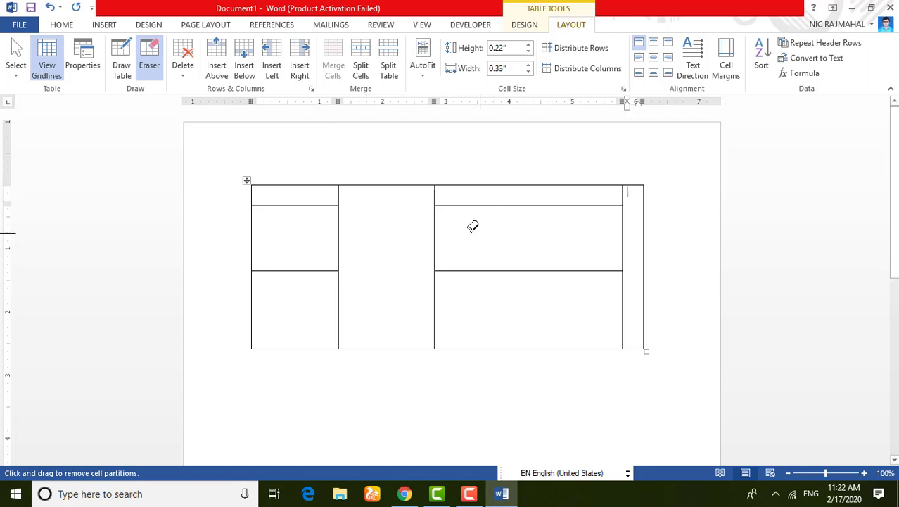
- Look through the Home, Table Design and Layout tabs, switching from Eraser back to Draw Table
{"action": "left_click", "coordinate": [62, 26]}
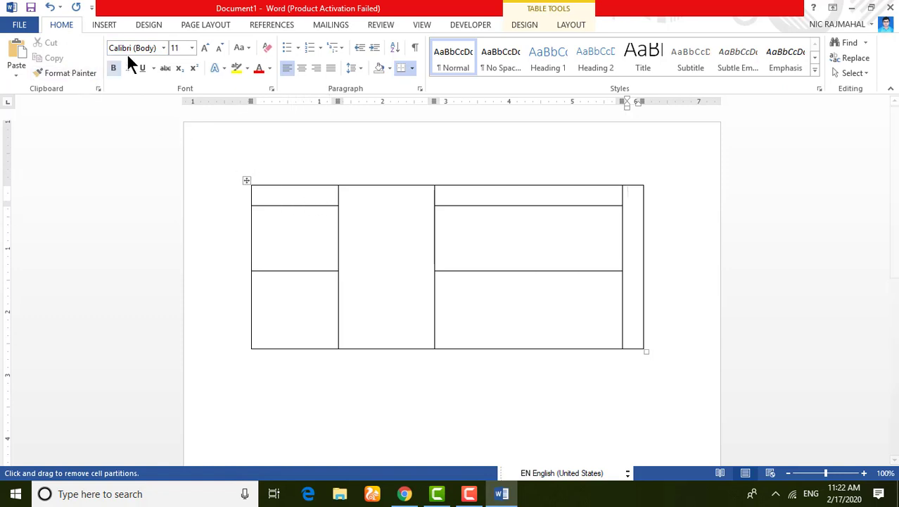
{"action": "left_click", "coordinate": [506, 23]}
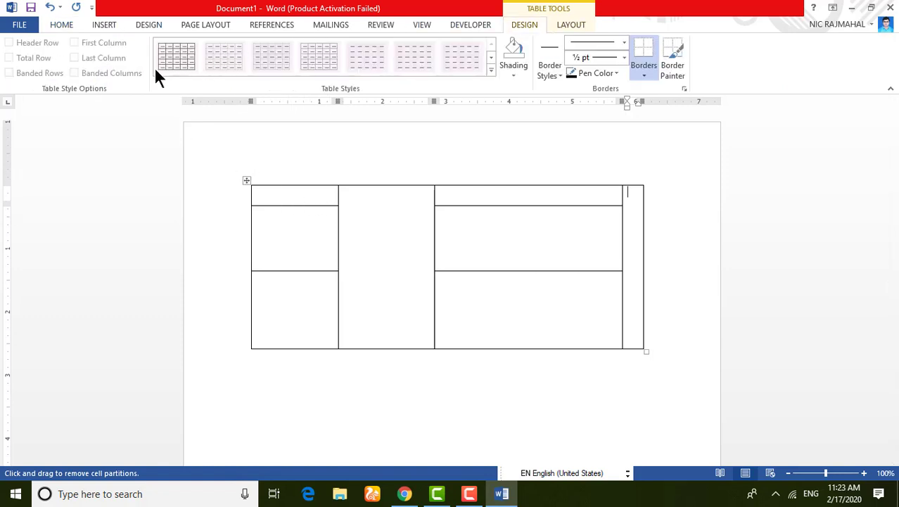
{"action": "left_click", "coordinate": [563, 25]}
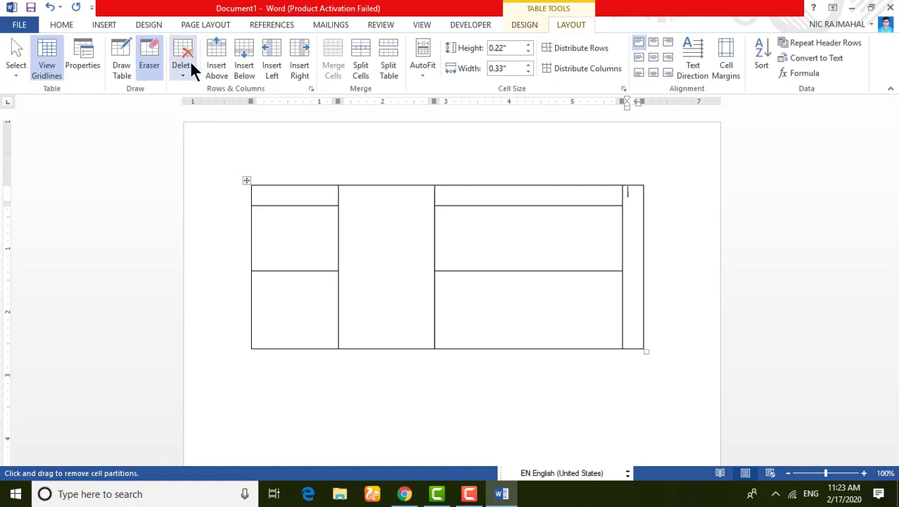
{"action": "left_click", "coordinate": [120, 62]}
{"action": "left_click", "coordinate": [52, 21]}
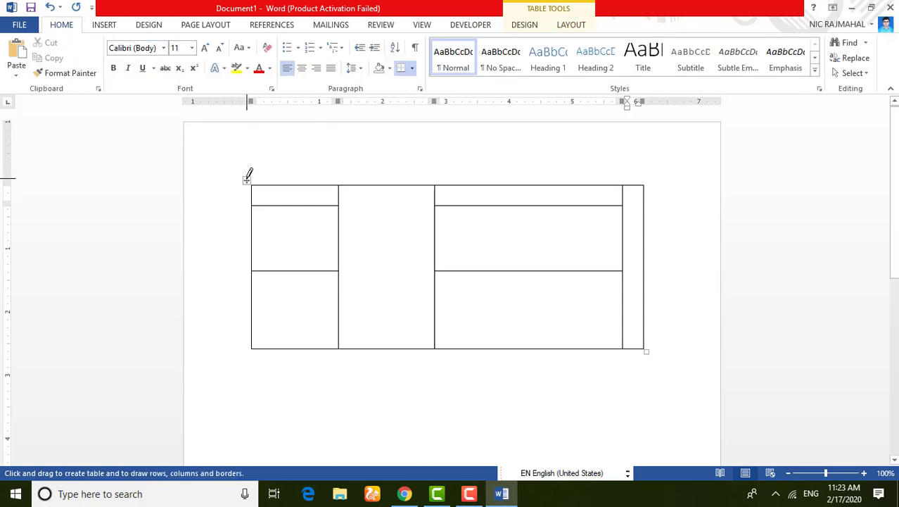
- Stop drawing, select the whole hand-drawn table and remove it from the page
{"action": "key", "text": "Escape"}
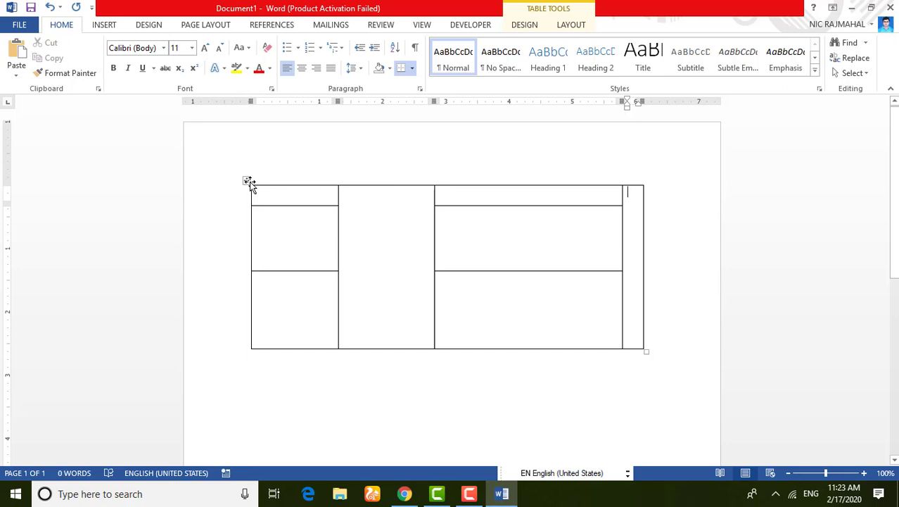
{"action": "left_click", "coordinate": [249, 182]}
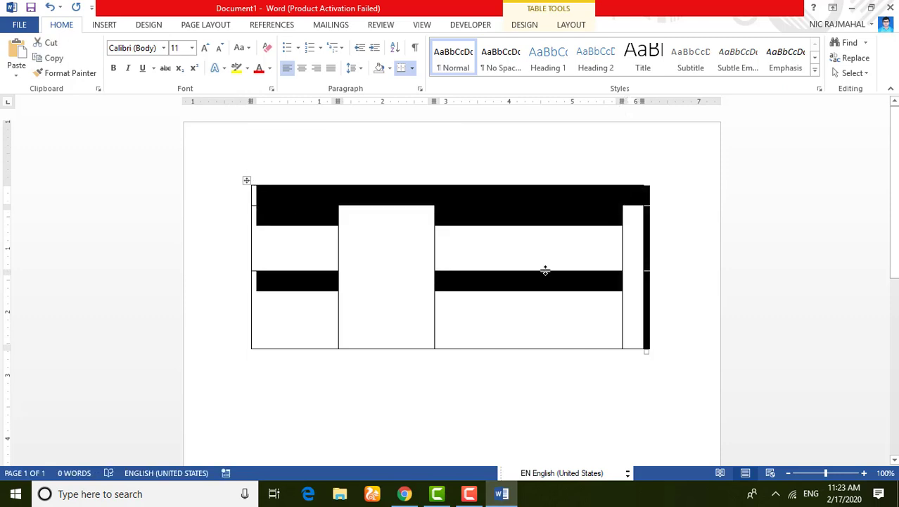
{"action": "key", "text": "Left"}
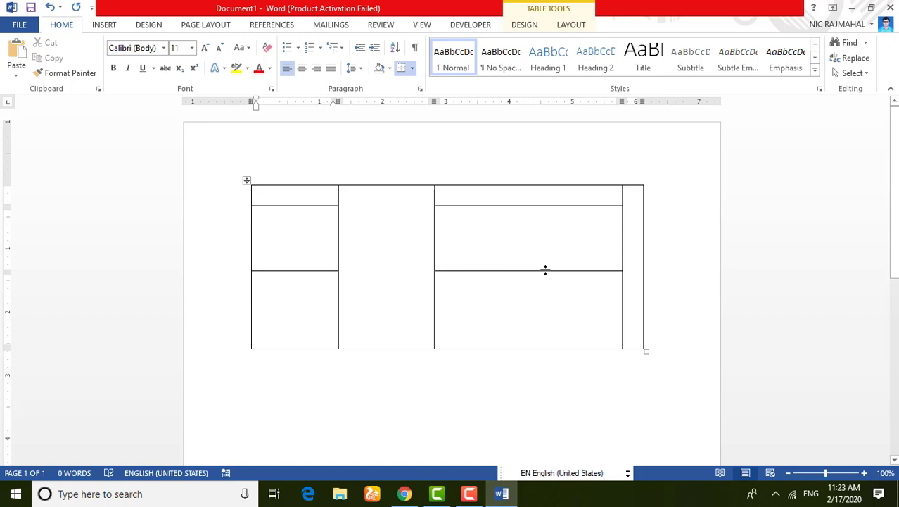
{"action": "key", "text": "ctrl+z"}
{"action": "key", "text": "ctrl+z"}
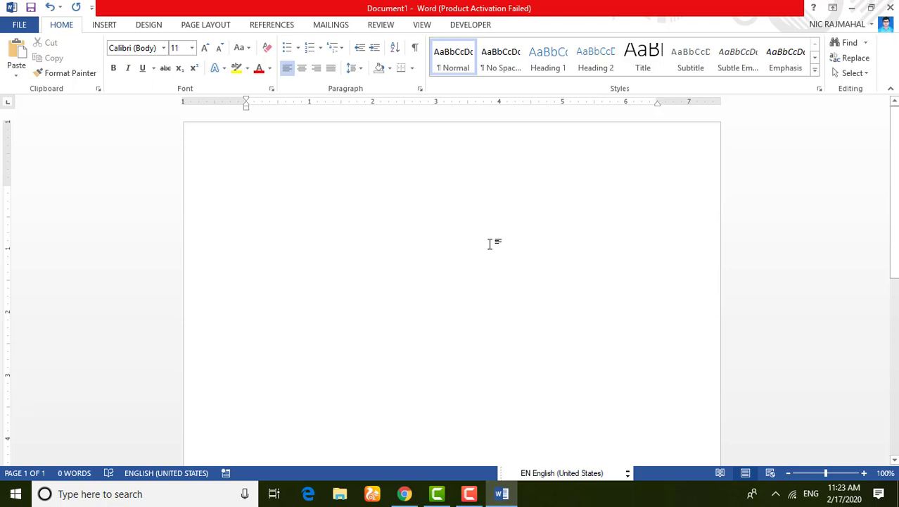
- Look at the Insert tab's table choices and close them without inserting a table
{"action": "left_click", "coordinate": [102, 23]}
{"action": "left_click", "coordinate": [88, 70]}
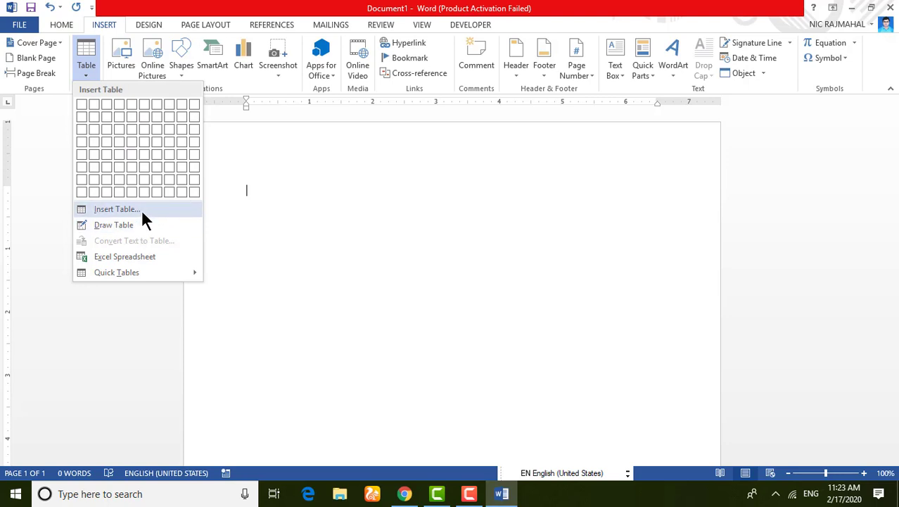
{"action": "left_click", "coordinate": [285, 210]}
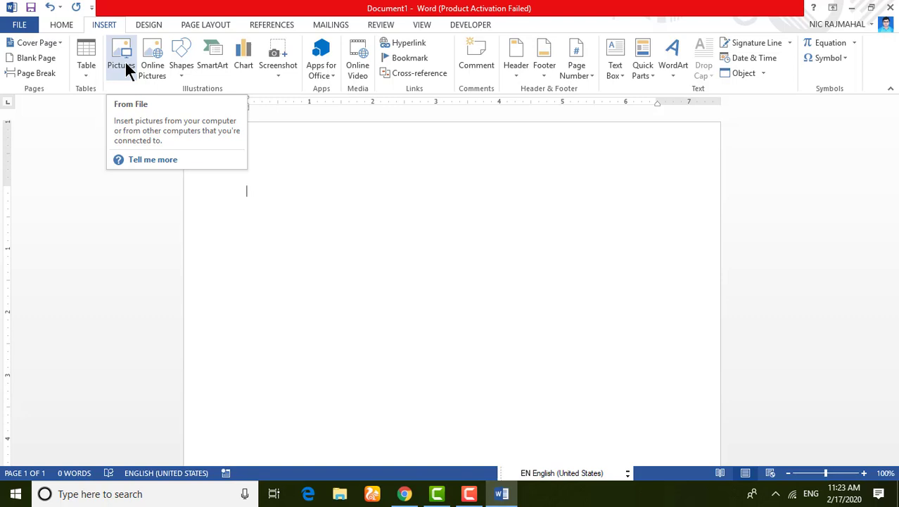
- Insert the picture 1.jpg from Desktop > GLOBAL SKILL > wall into the document
{"action": "left_click", "coordinate": [123, 61]}
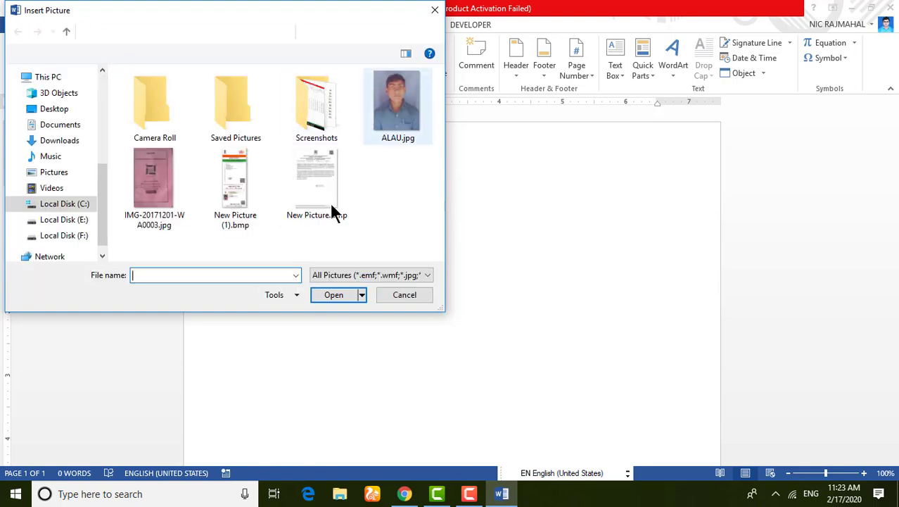
{"action": "mouse_move", "coordinate": [105, 201]}
{"action": "left_mouse_down"}
{"action": "mouse_move", "coordinate": [105, 211]}
{"action": "mouse_move", "coordinate": [113, 171]}
{"action": "left_mouse_up"}
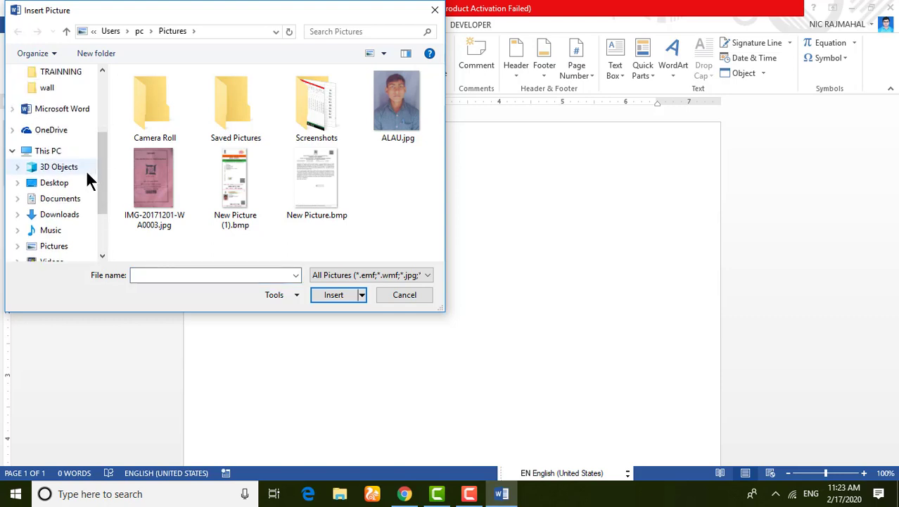
{"action": "left_click", "coordinate": [62, 185]}
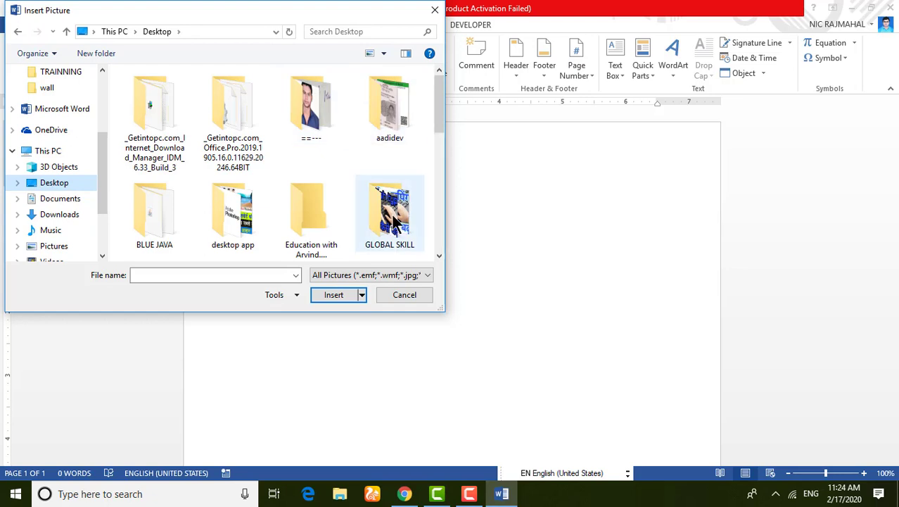
{"action": "double_click", "coordinate": [393, 220]}
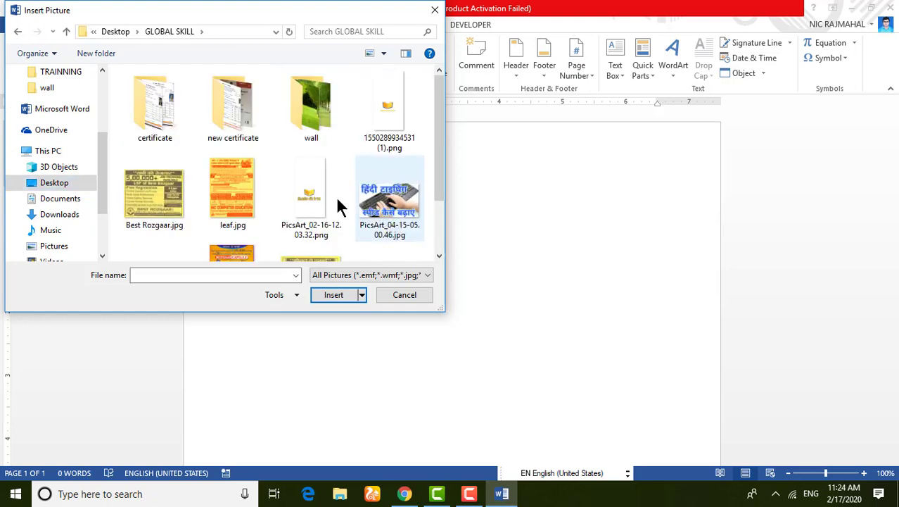
{"action": "left_click", "coordinate": [306, 110]}
{"action": "double_click", "coordinate": [306, 111]}
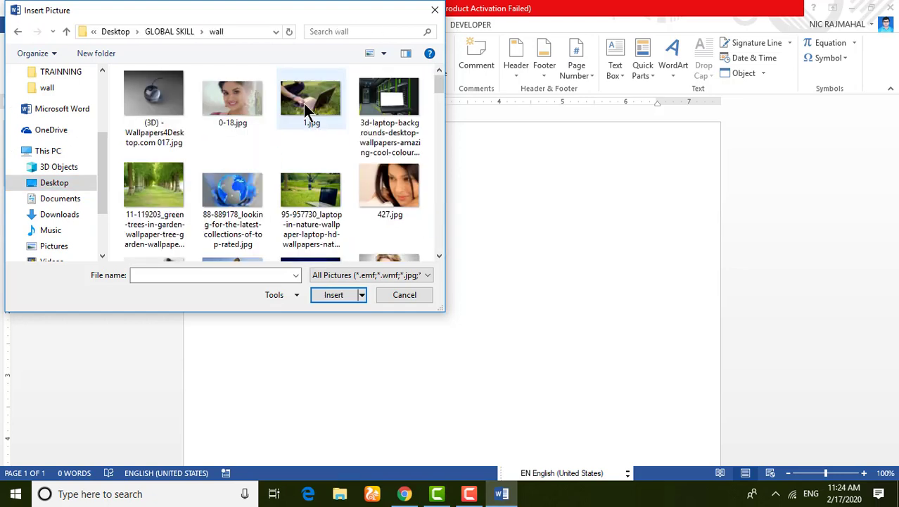
{"action": "left_click", "coordinate": [304, 103]}
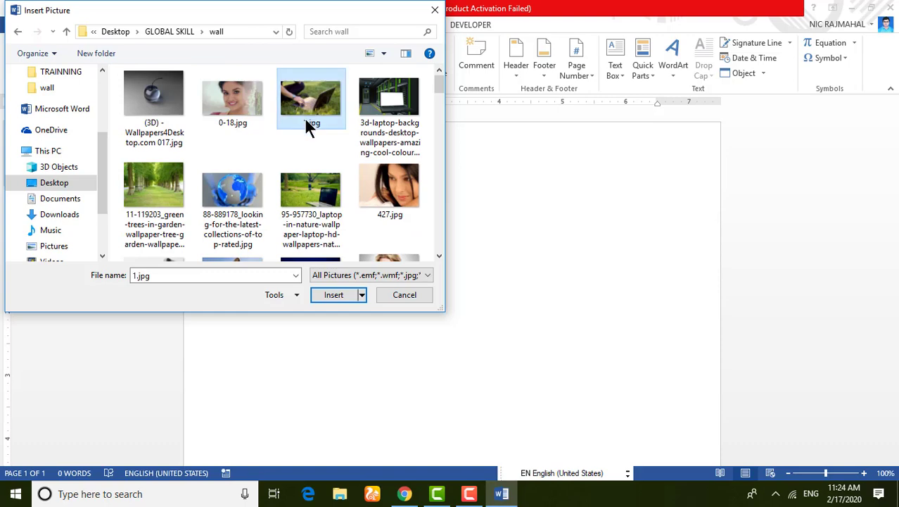
{"action": "left_click", "coordinate": [334, 295]}
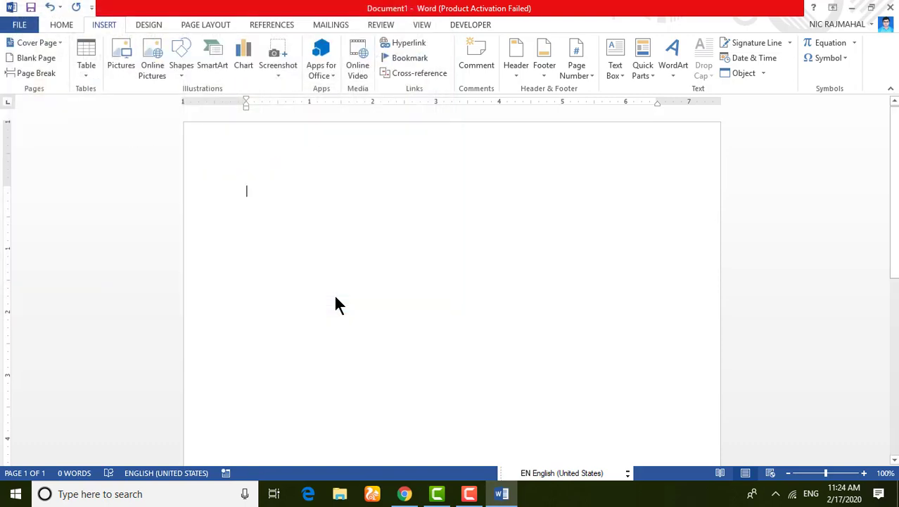
{"action": "key", "text": "ctrl+r"}
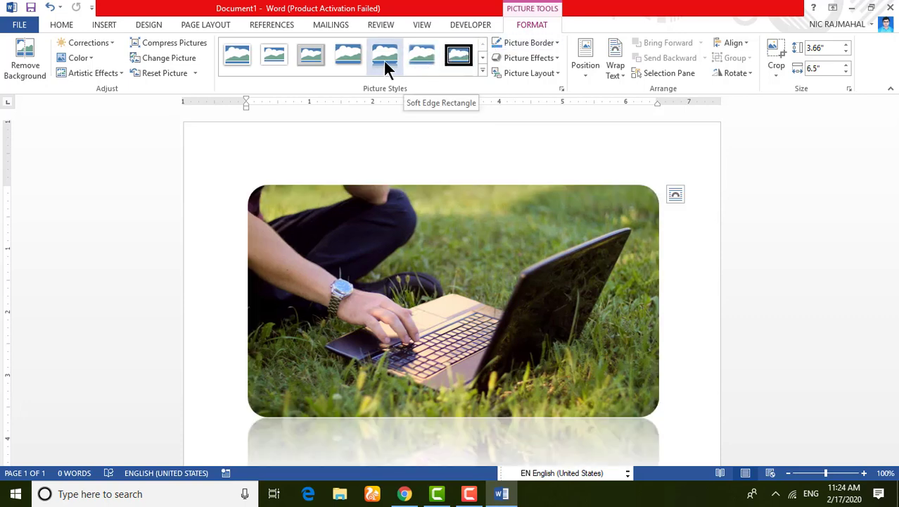
- Change the 1.jpg photo from a shadowed rectangle style to the bevelled oval picture style
{"action": "left_click", "coordinate": [342, 64]}
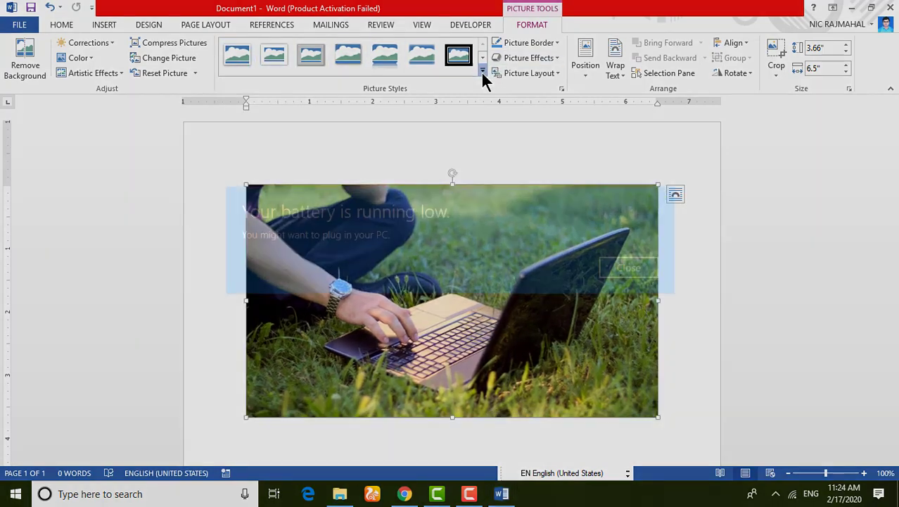
{"action": "left_click", "coordinate": [622, 268]}
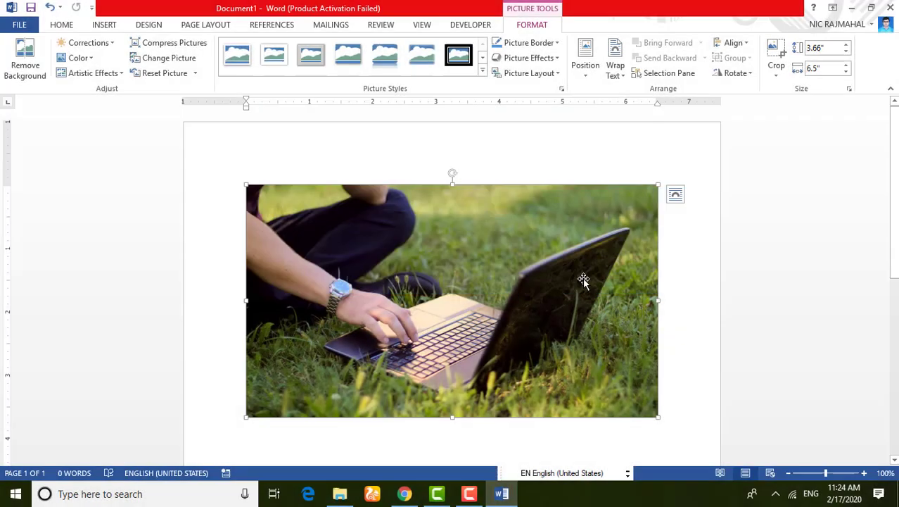
{"action": "left_click", "coordinate": [483, 72]}
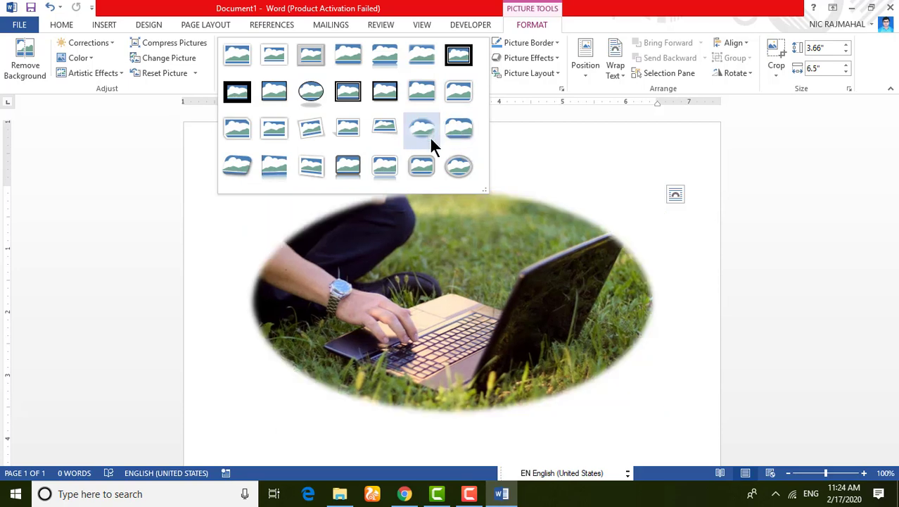
{"action": "left_click", "coordinate": [456, 171]}
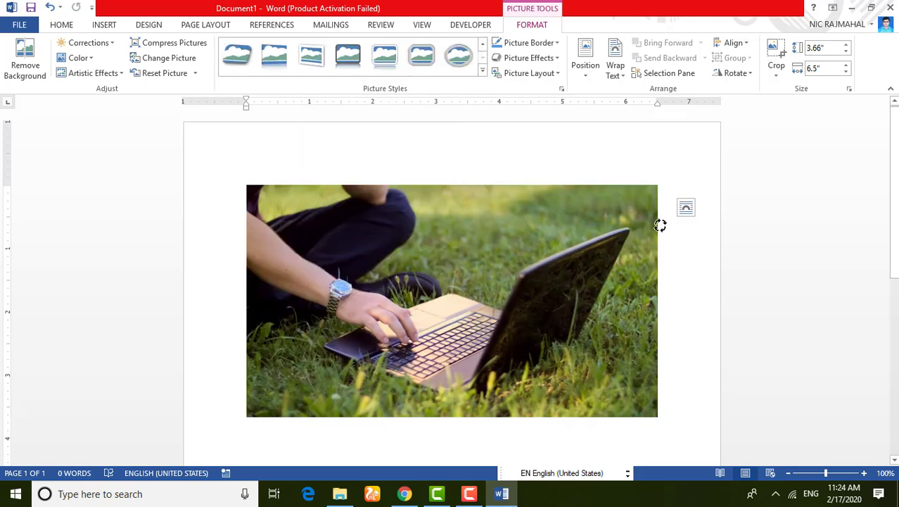
{"action": "left_click", "coordinate": [789, 275]}
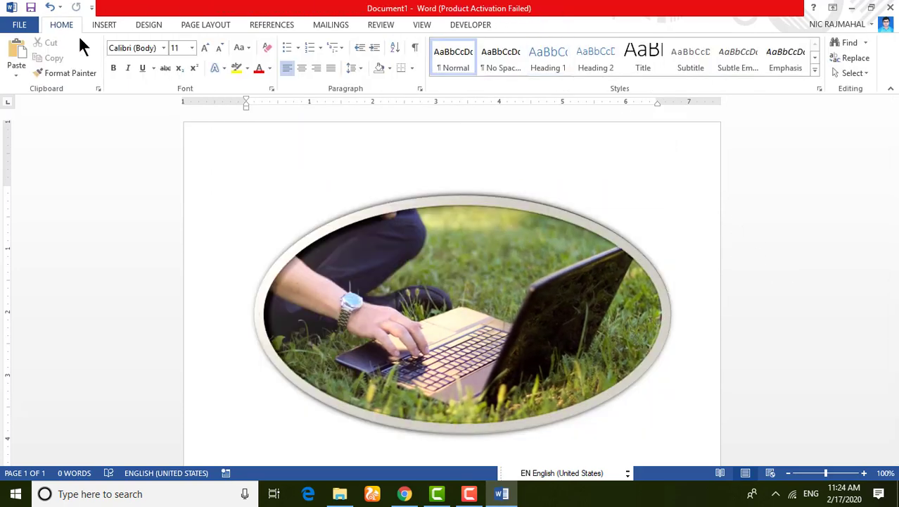
{"action": "left_click", "coordinate": [113, 25]}
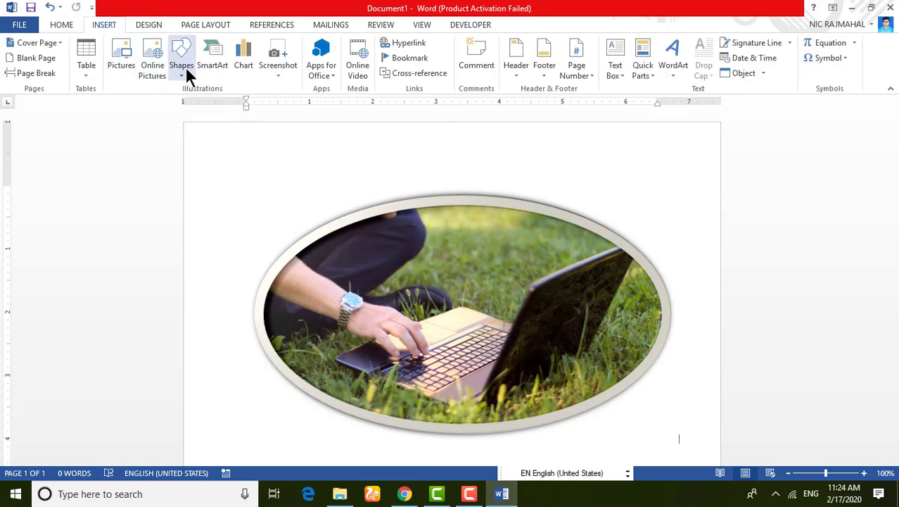
- Delete the framed photo, draw a roughly 5-inch blue oval, then delete the oval too
{"action": "left_click", "coordinate": [452, 291]}
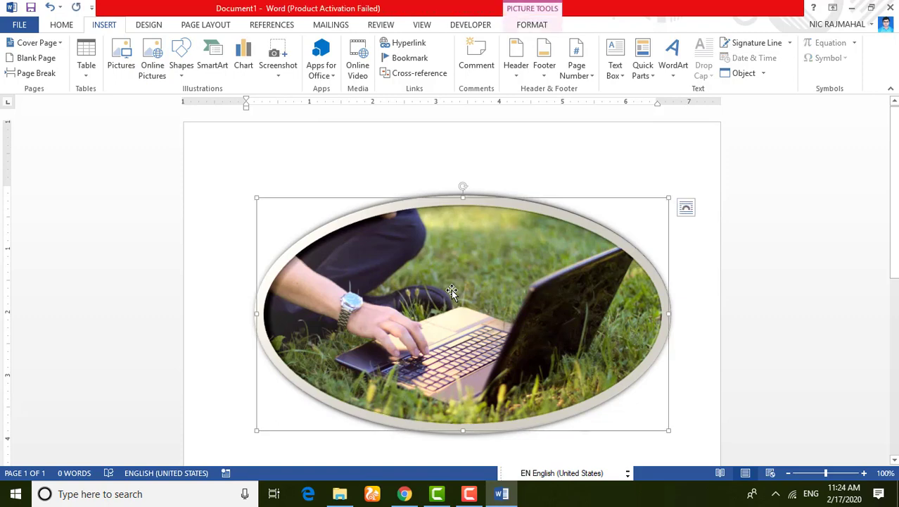
{"action": "key", "text": "Delete"}
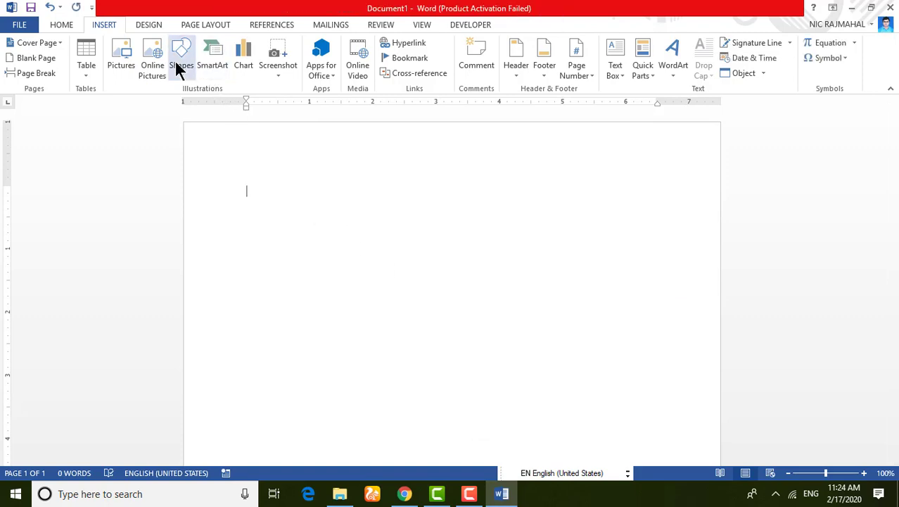
{"action": "left_click", "coordinate": [181, 60]}
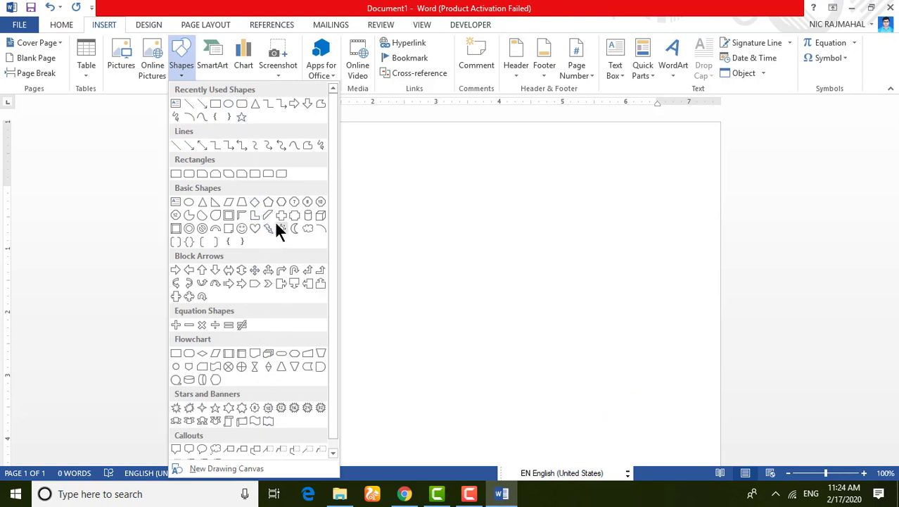
{"action": "left_click", "coordinate": [229, 103]}
{"action": "left_click_drag", "start_coordinate": [317, 190], "coordinate": [581, 433]}
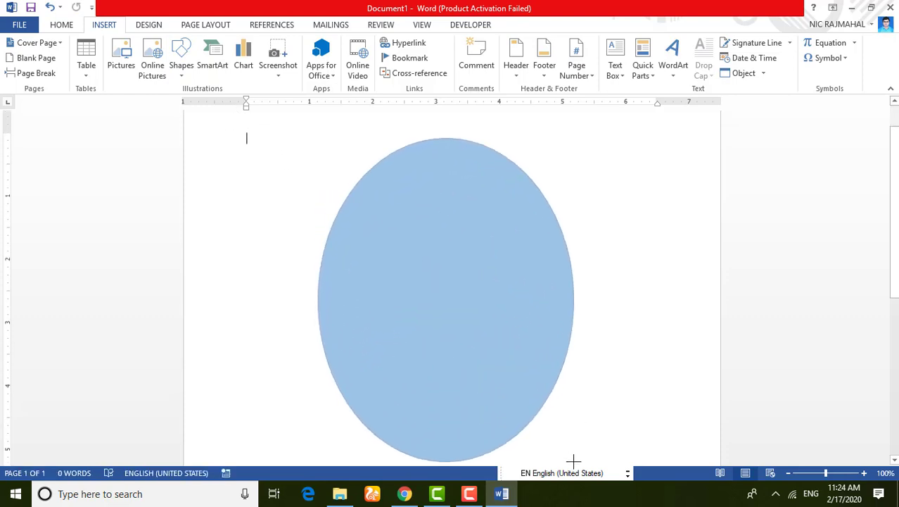
{"action": "left_click_drag", "start_coordinate": [581, 433], "coordinate": [654, 416]}
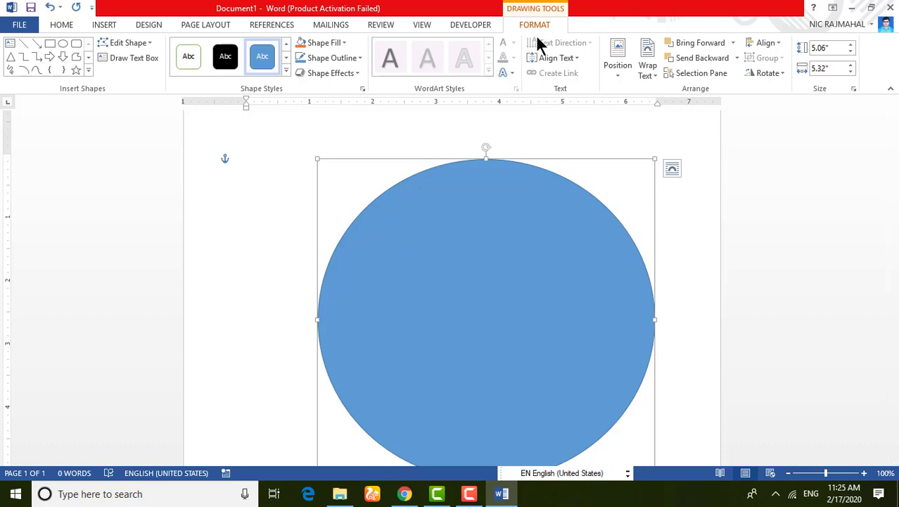
{"action": "key", "text": "Delete"}
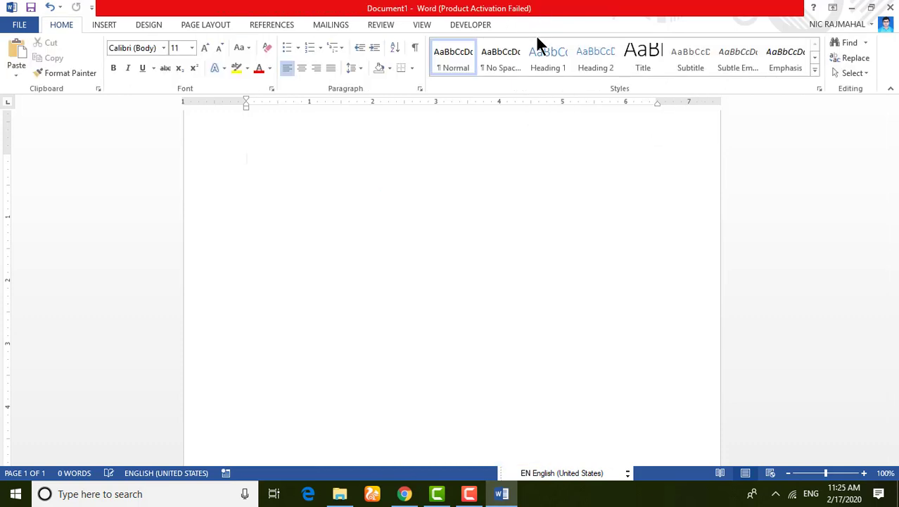